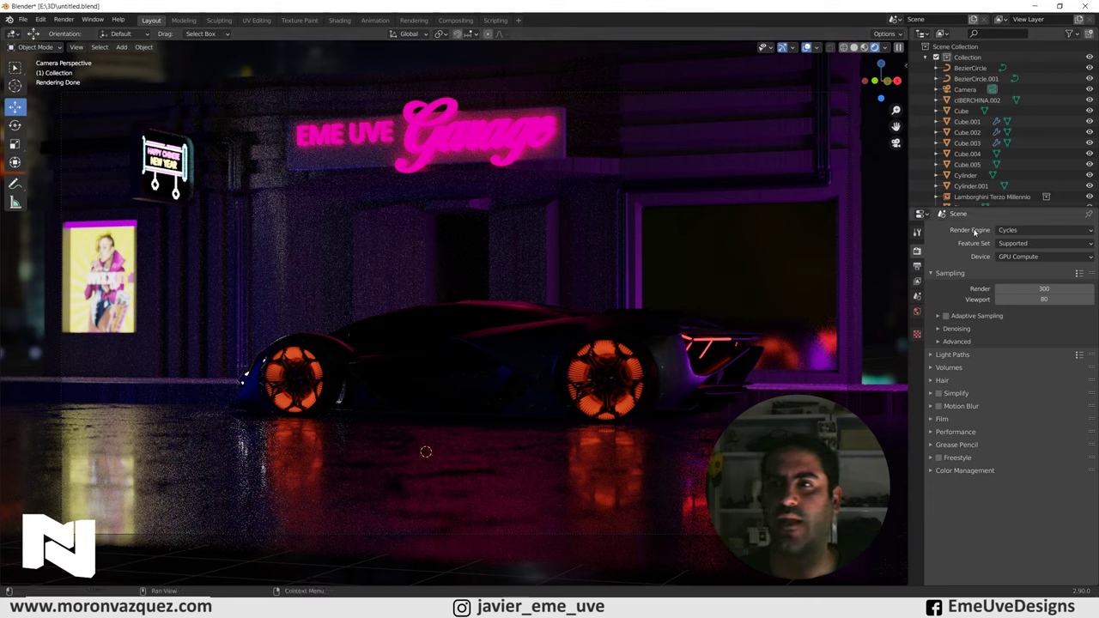
Open the viewport sidebar and show the Screencast Keys settings
key("n")
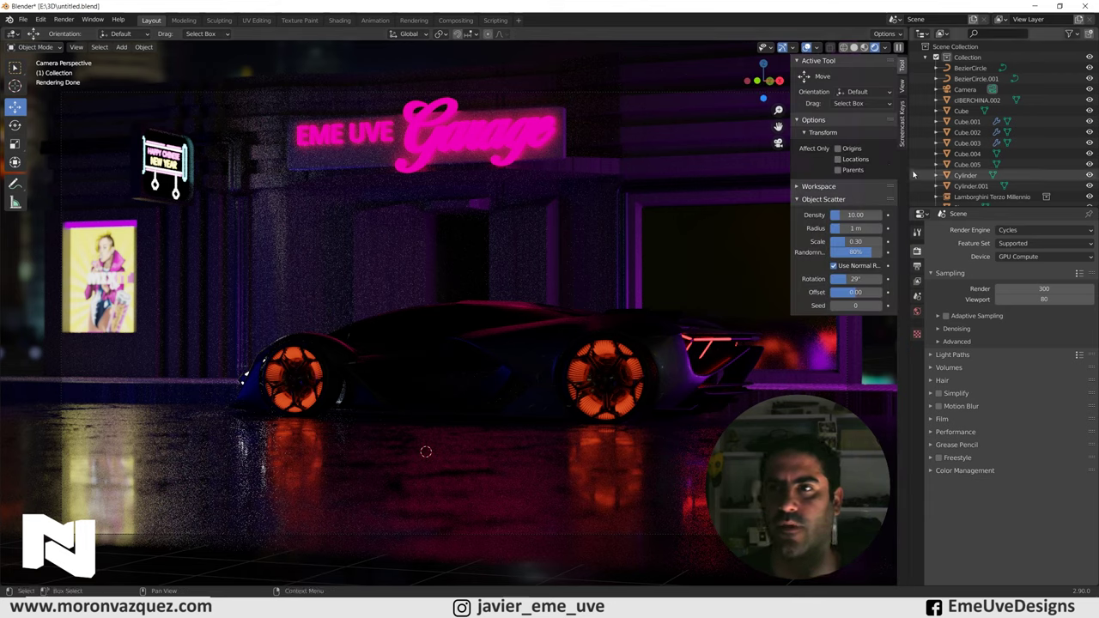
left_click(901, 120)
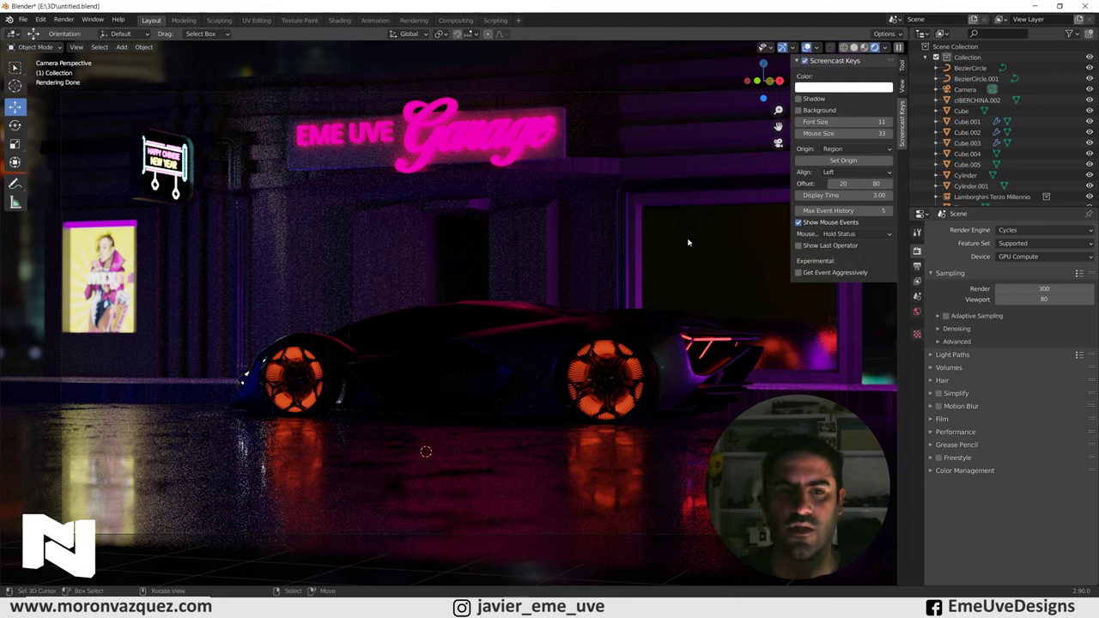
Set the Screencast Keys font size to 26 and turn off Show Mouse Events
key("n")
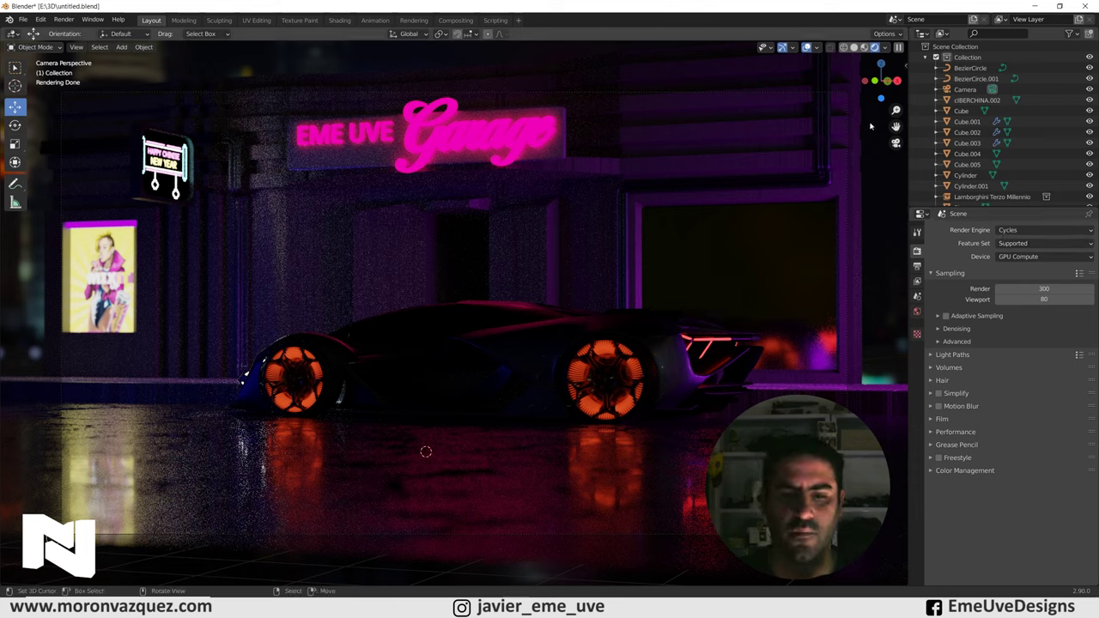
key("n")
left_click_drag(824, 121, 851, 121)
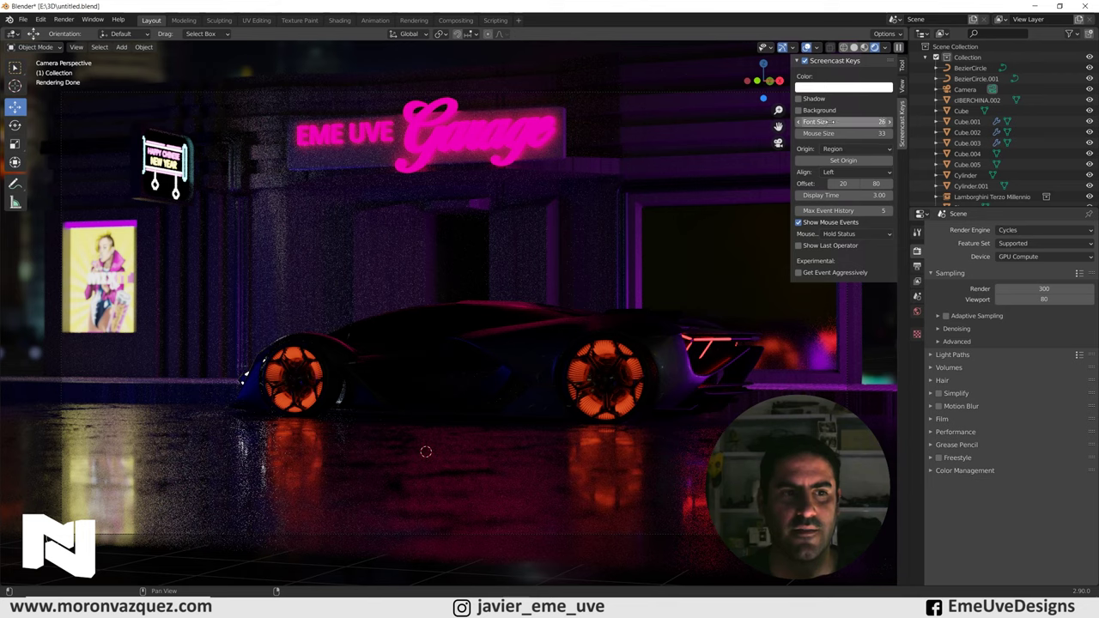
right_click(601, 275, "shift")
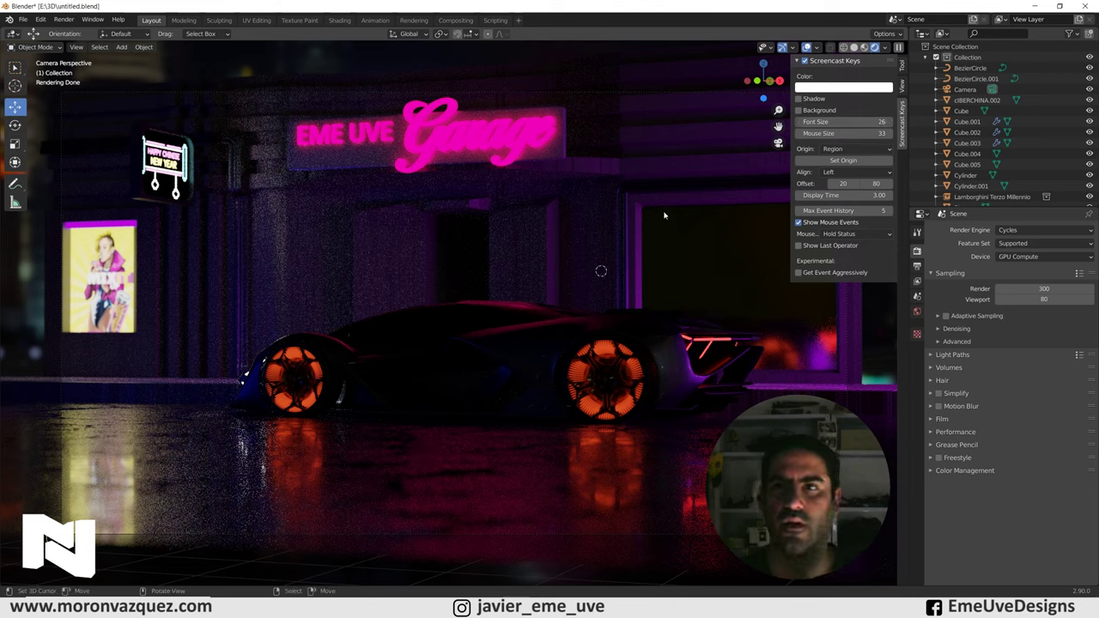
left_click(804, 60)
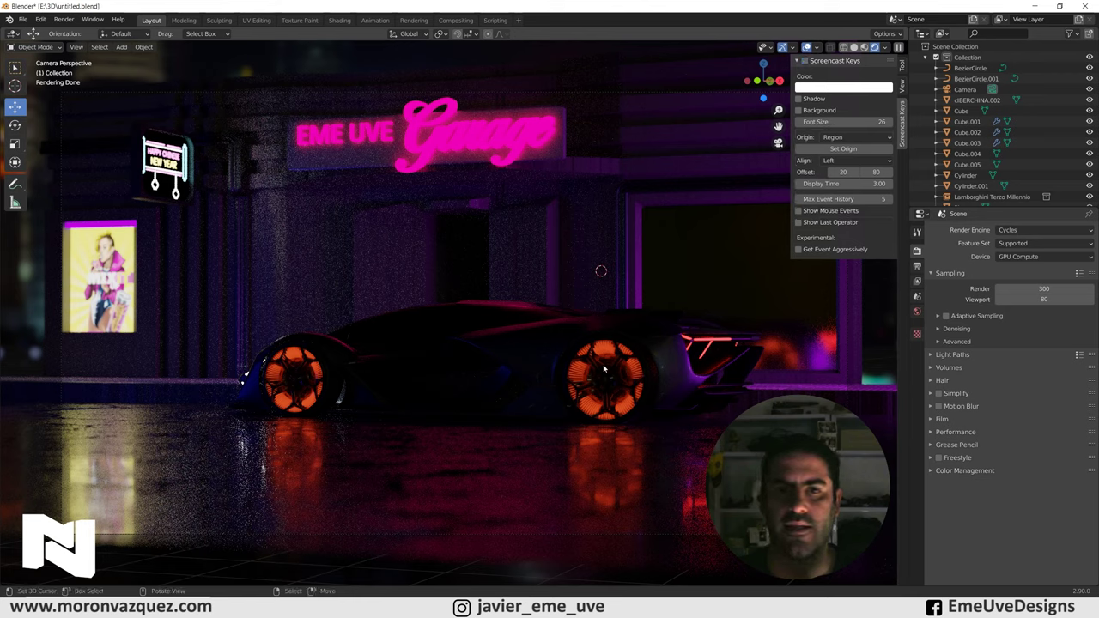
right_click(439, 427, "shift")
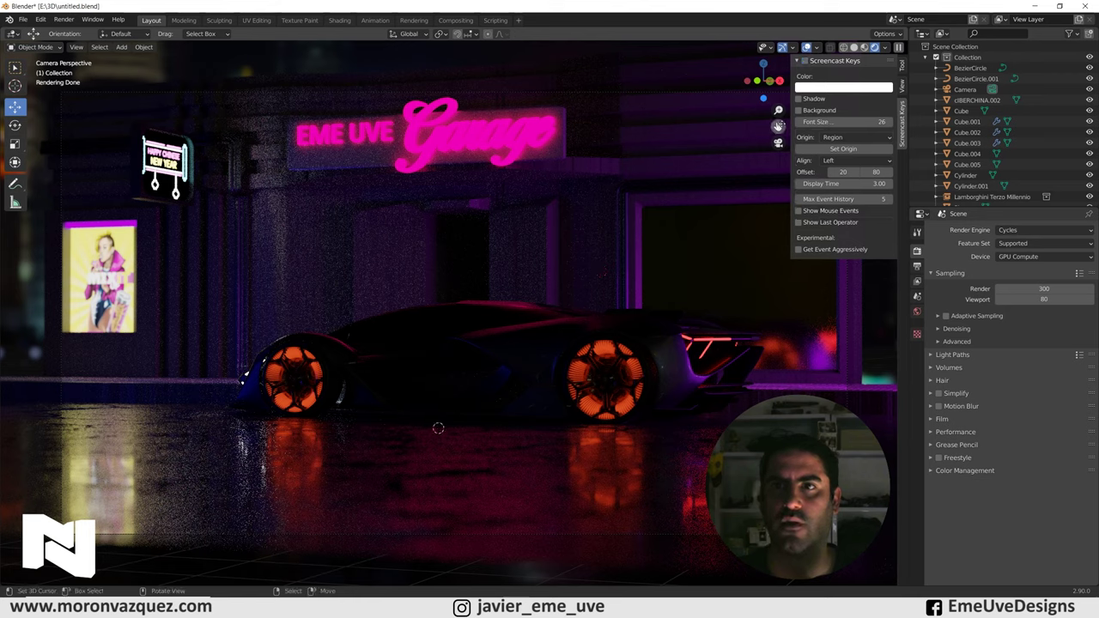
Change the render engine from Cycles to Eevee
key("n")
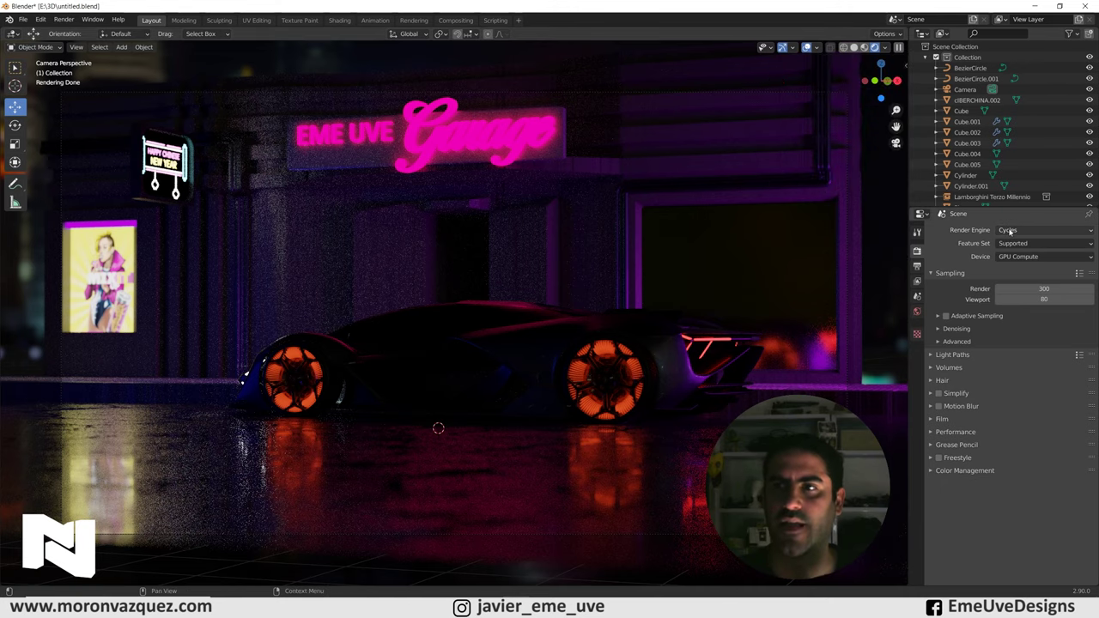
left_click(1011, 232)
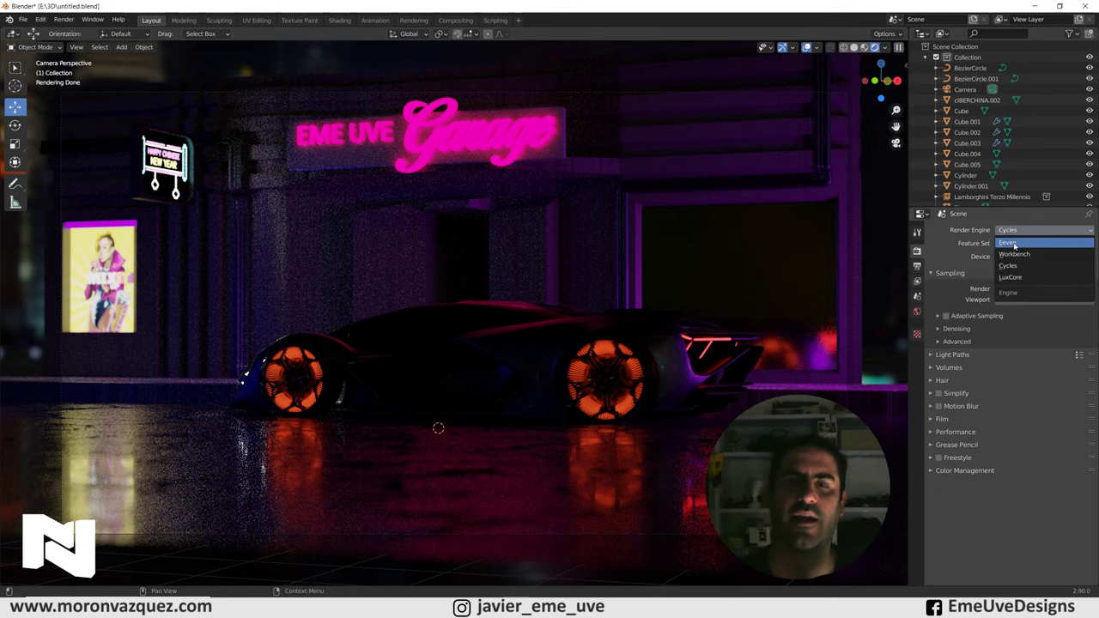
left_click(1014, 244)
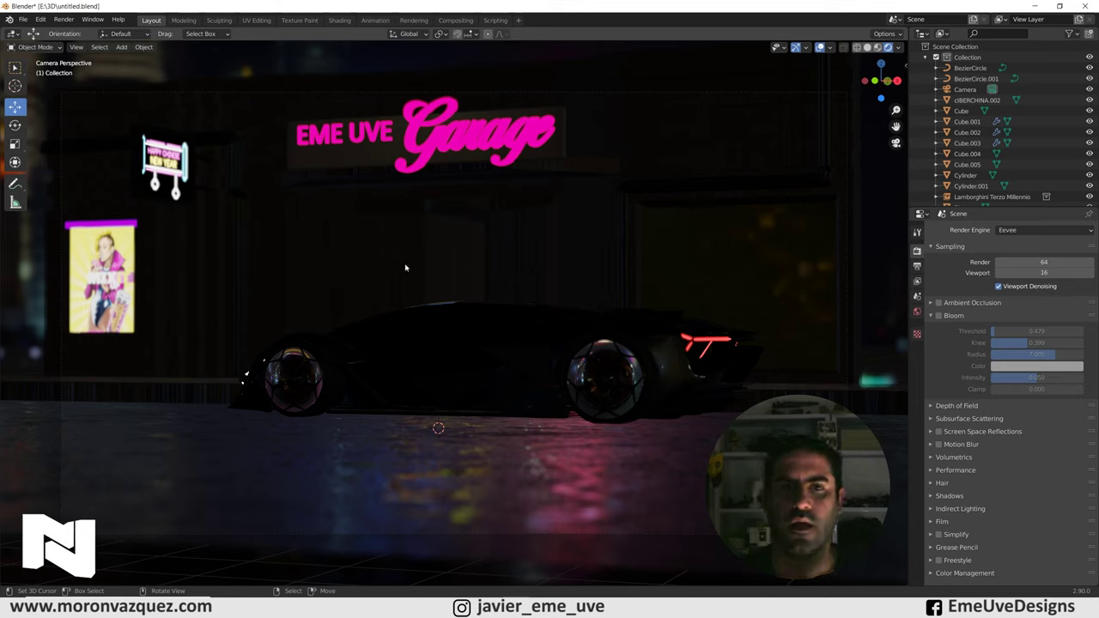
key("shift+a")
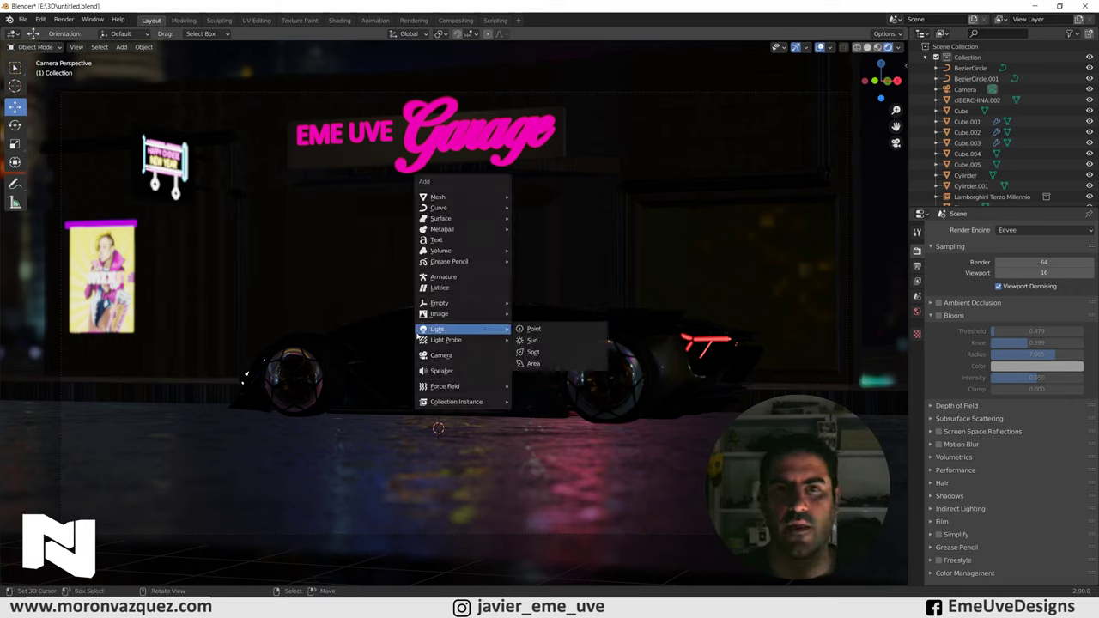
Add a point light and place it beside the car
left_click(534, 328)
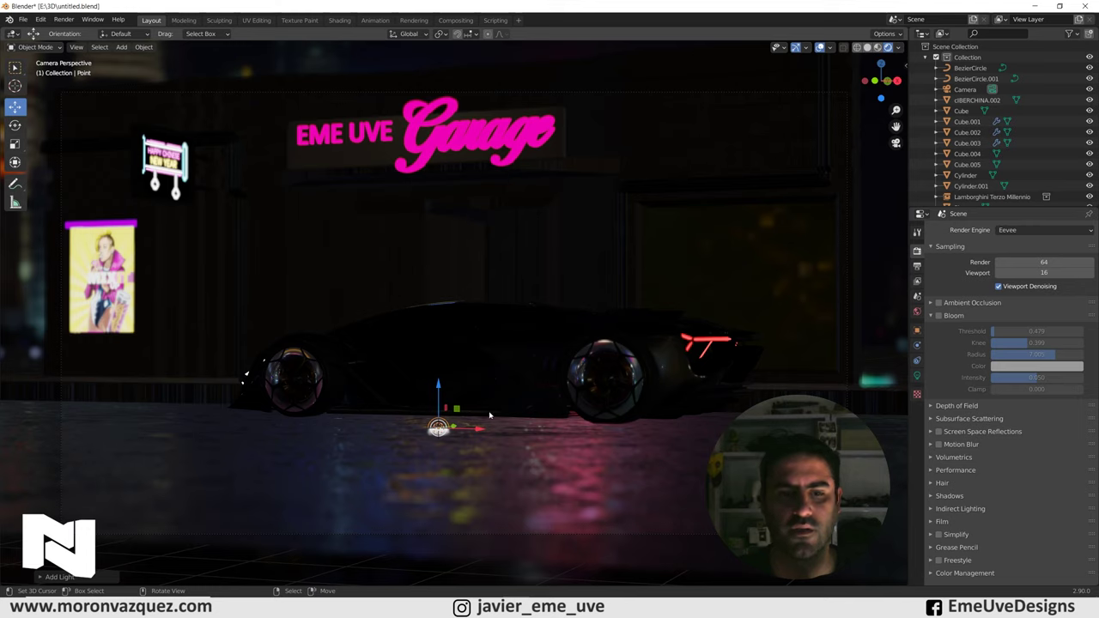
key("g")
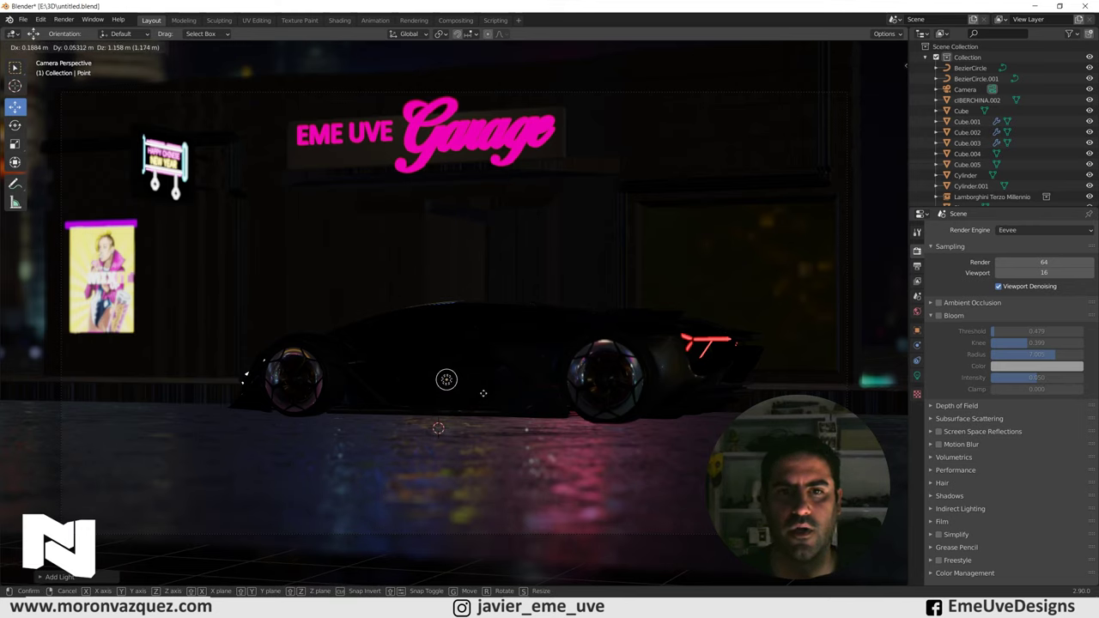
left_click(468, 400)
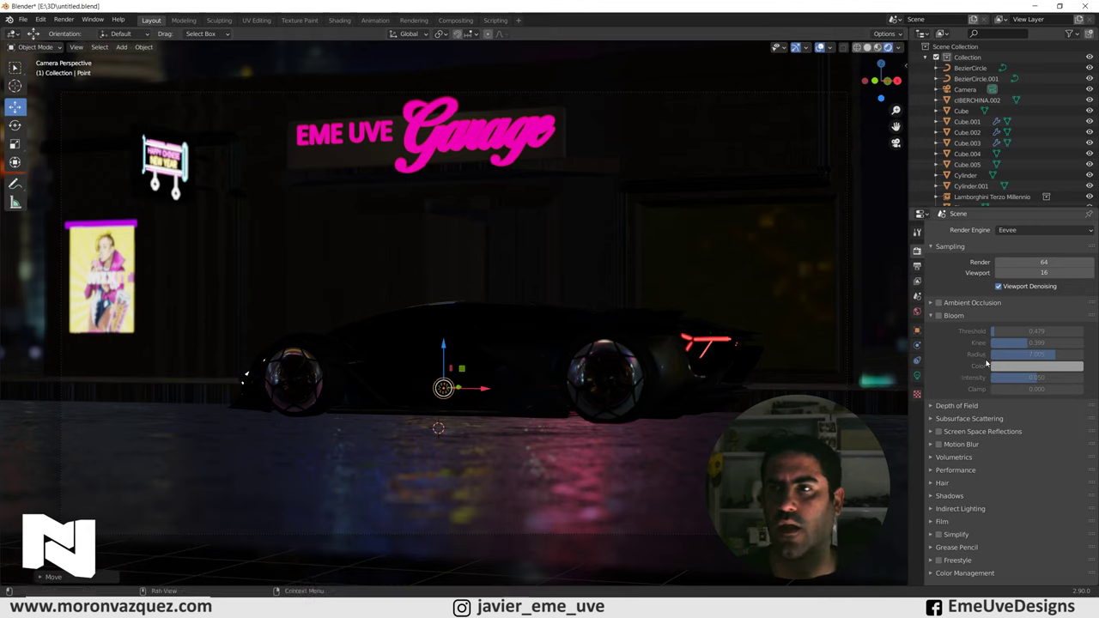
Set the point light's power to 1000 W and reposition it along the car's side
left_click(916, 376)
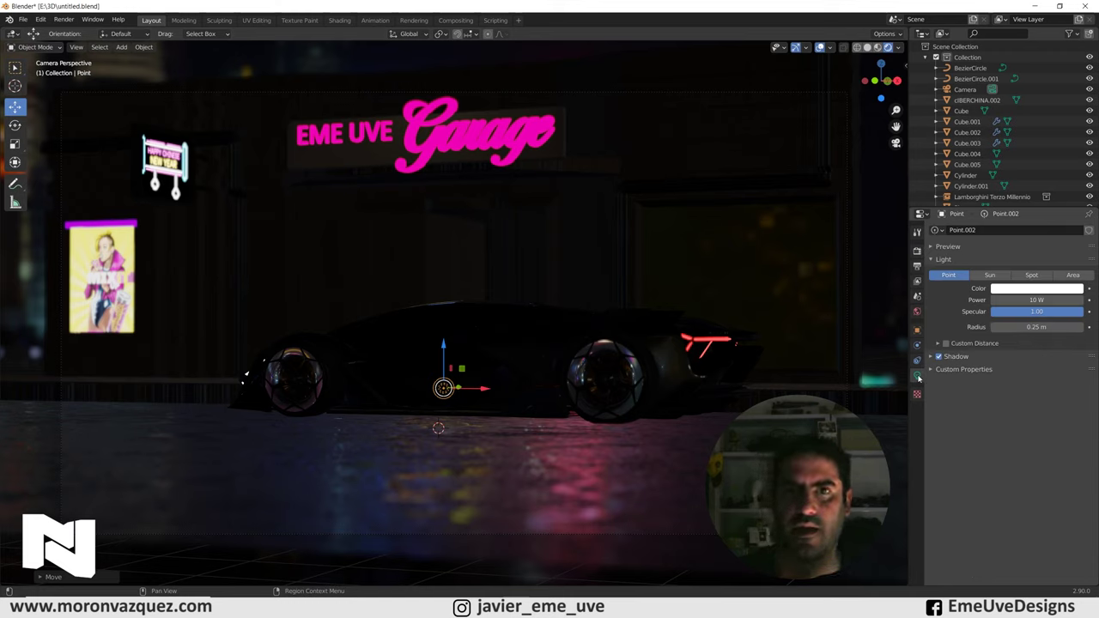
left_click(1019, 300)
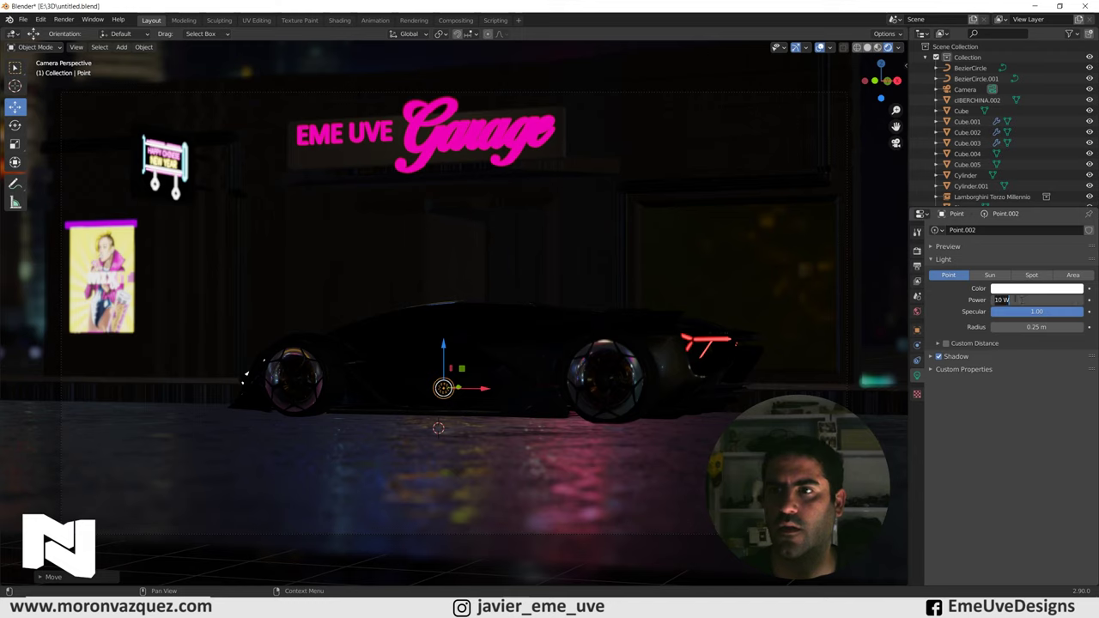
type("1000")
key("Return")
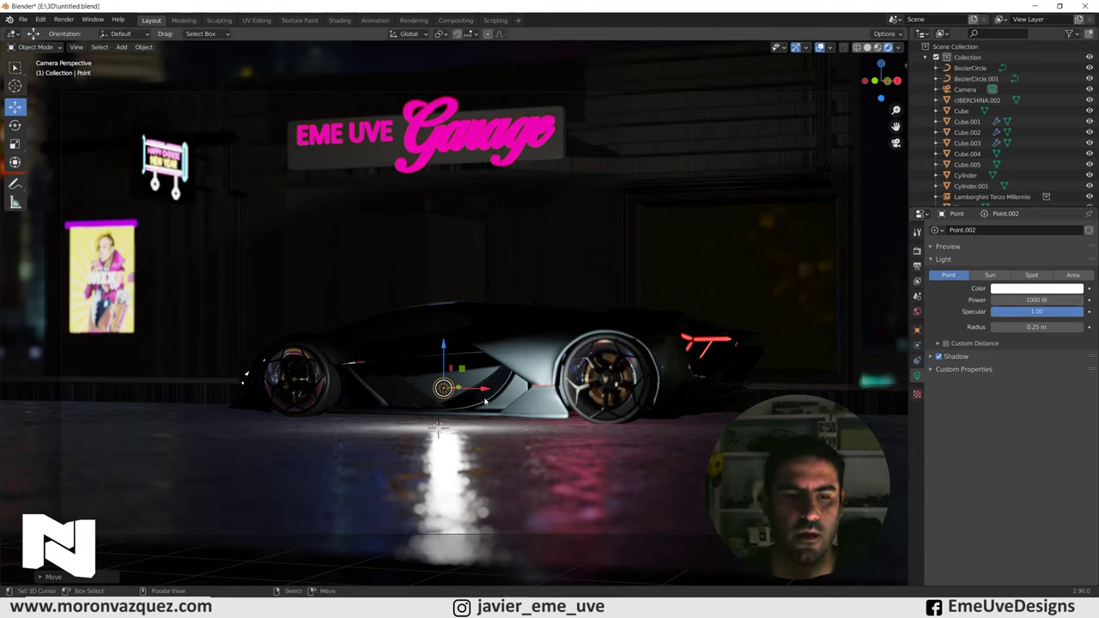
key("g")
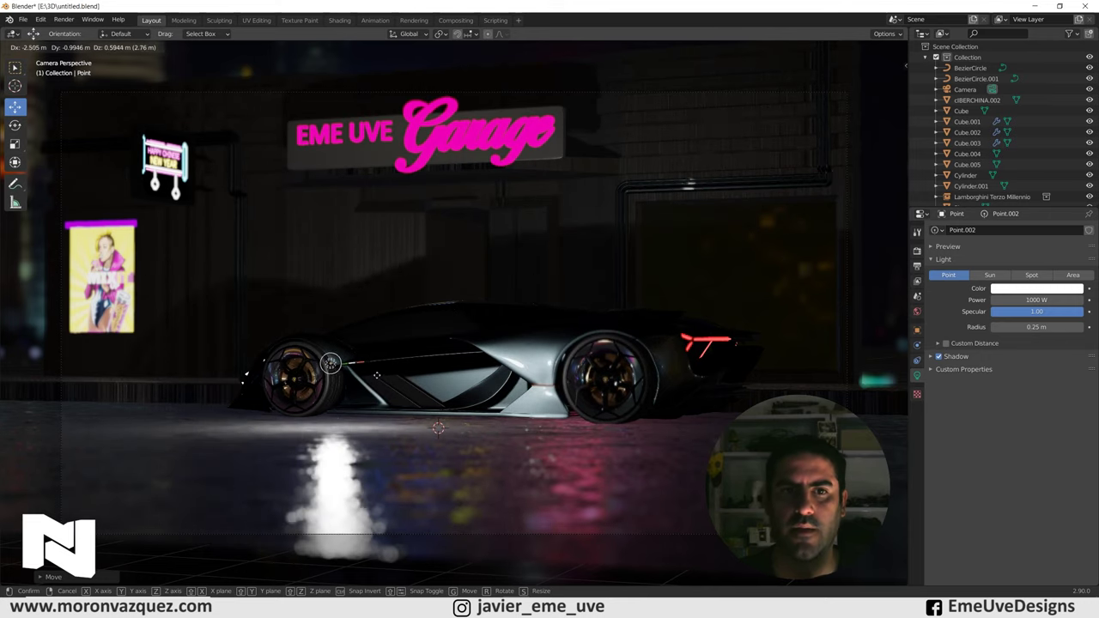
left_click(439, 374)
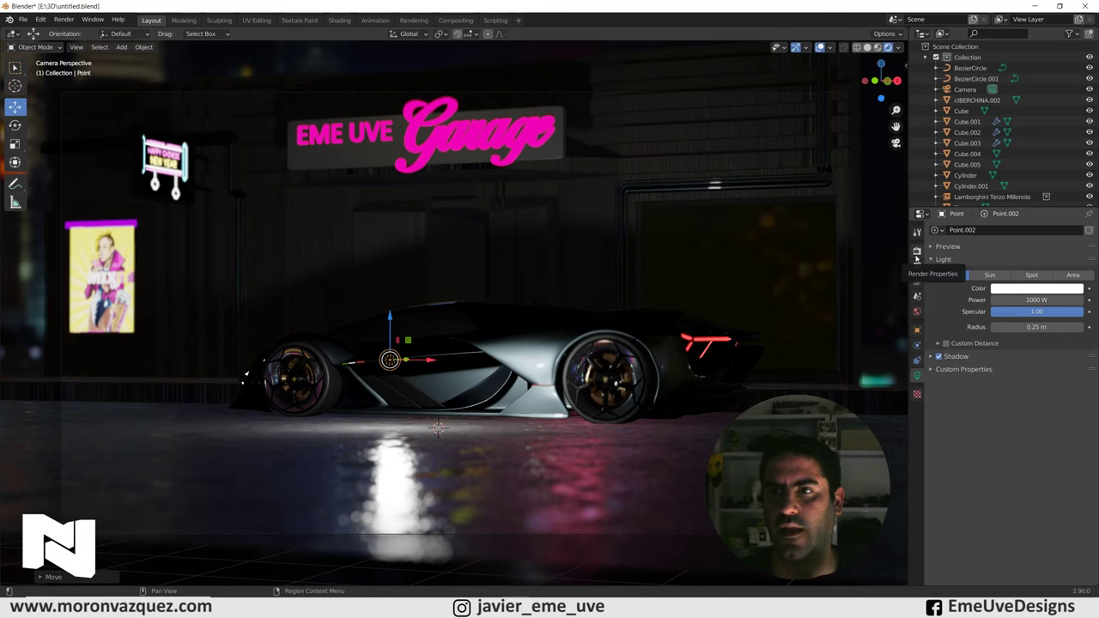
left_click(916, 253)
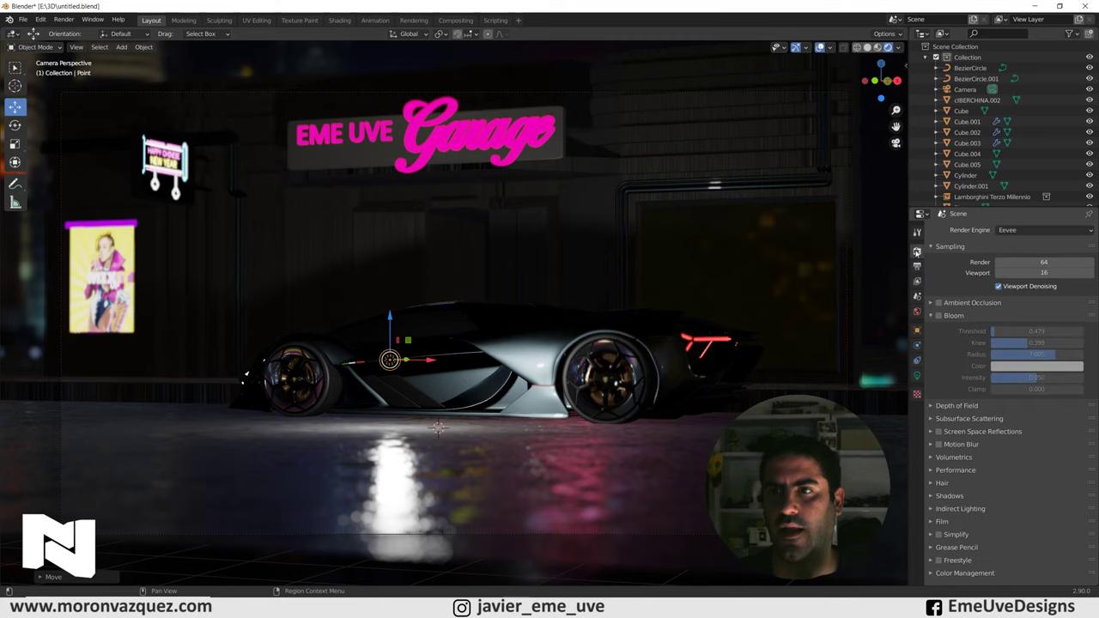
Enable Eevee Bloom and move the point light to the left of the car
left_click(933, 317)
left_click(929, 315)
left_click(938, 315)
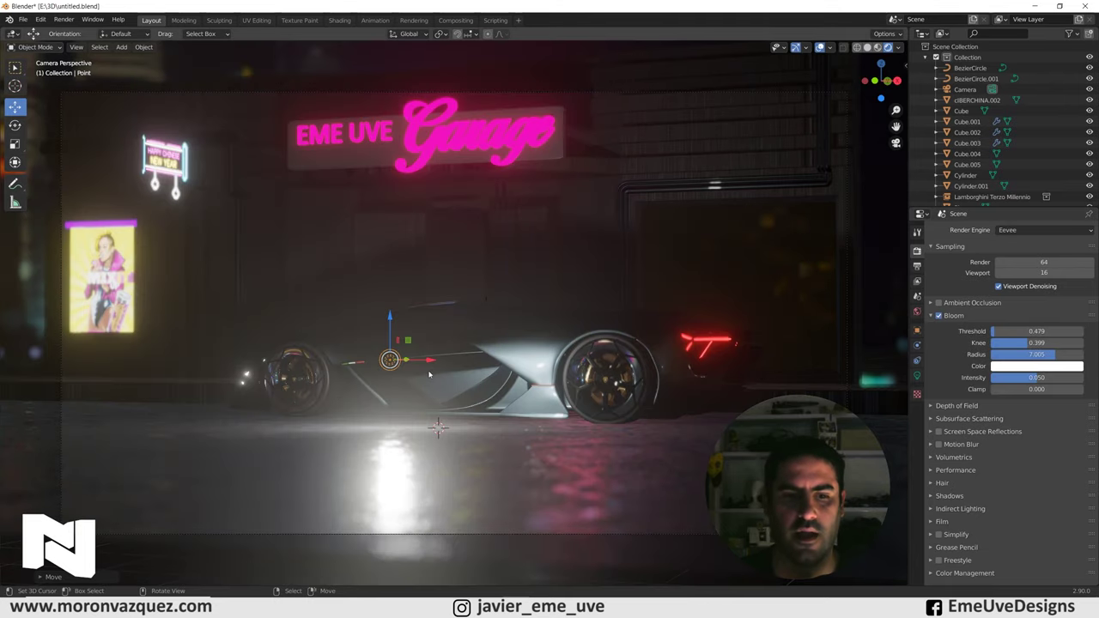
key("g")
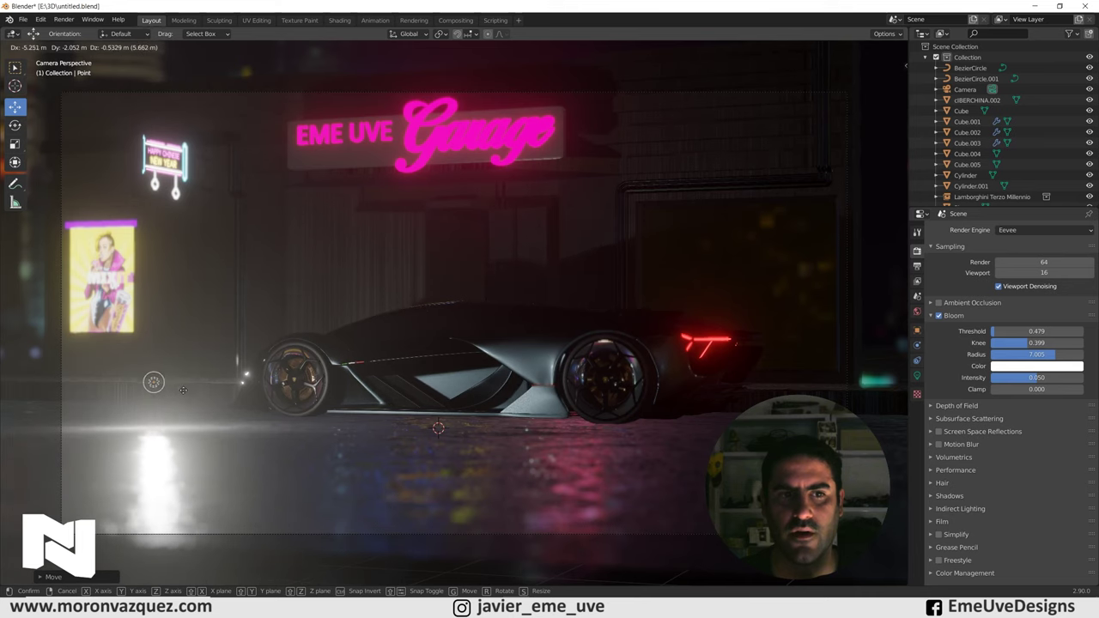
left_click(183, 442)
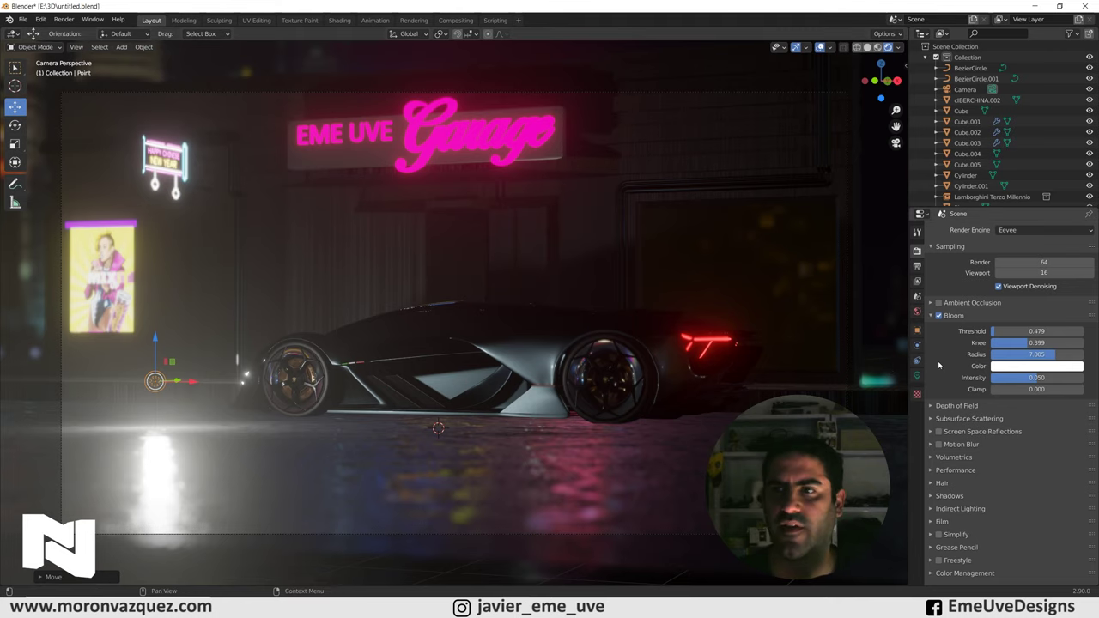
Toggle Bloom to compare the glow, leave it on, and switch back to Cycles
left_click(939, 316)
left_click(939, 316)
left_click(939, 316)
left_click(939, 315)
left_click(939, 315)
left_click(939, 316)
left_click(939, 316)
left_click(939, 316)
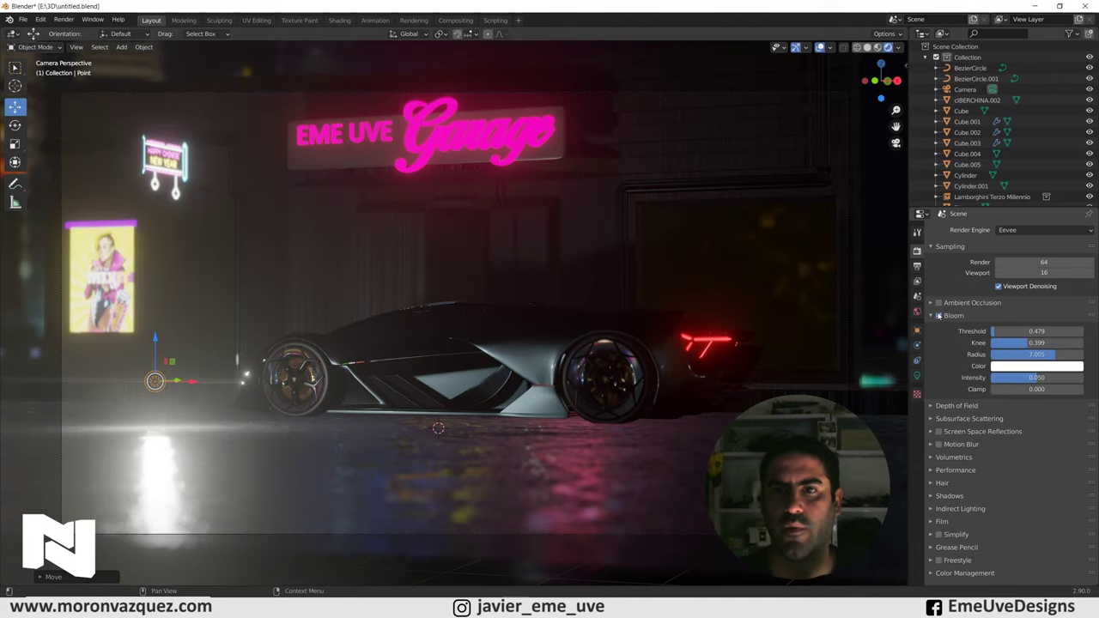
left_click(1008, 232)
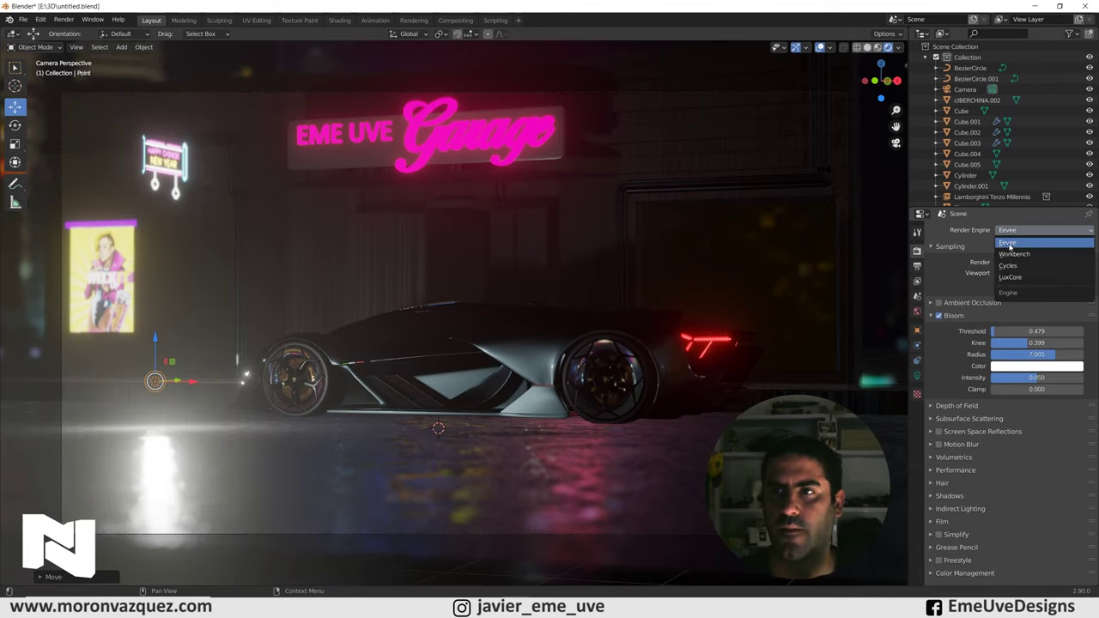
left_click(1008, 265)
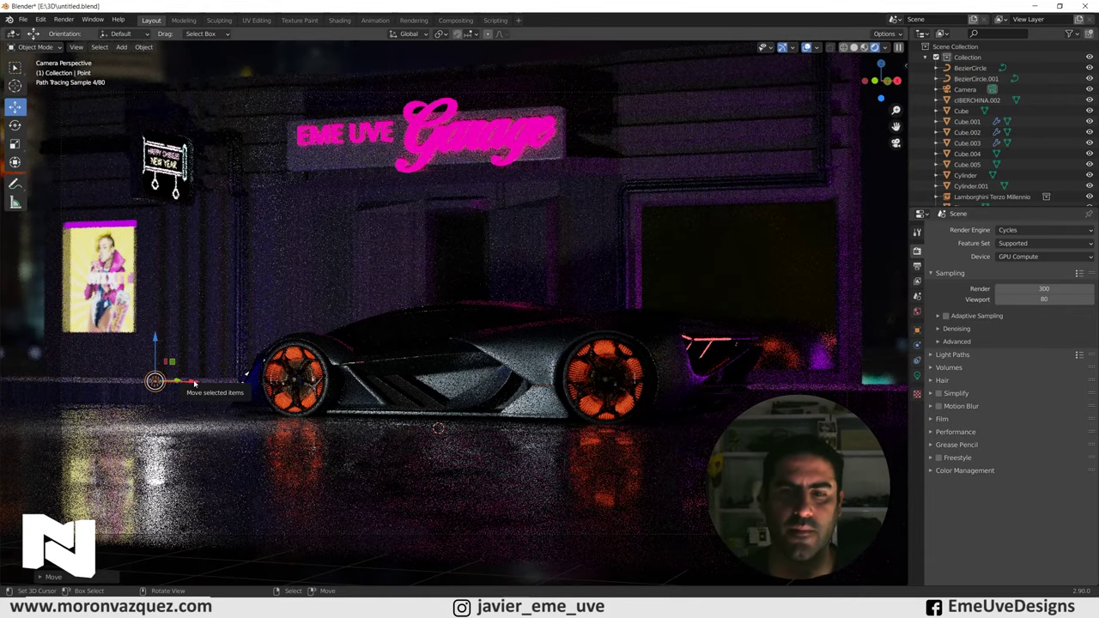
Delete the point light and set Cycles sampling to 32 viewport and 50 render samples
key("Delete")
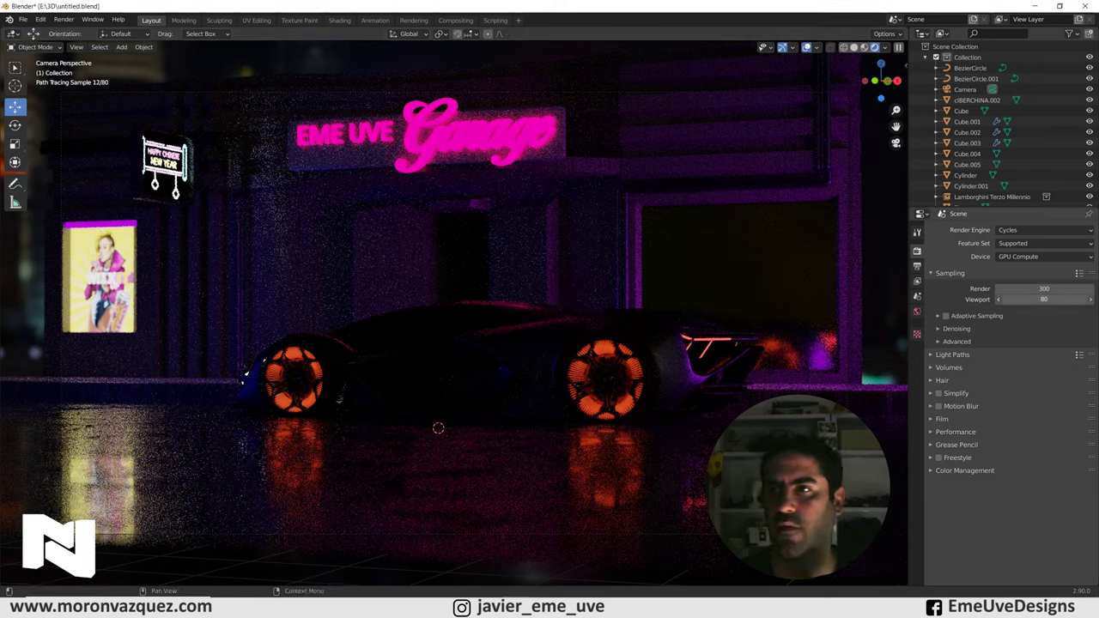
left_click(1030, 298)
type("32")
key("Return")
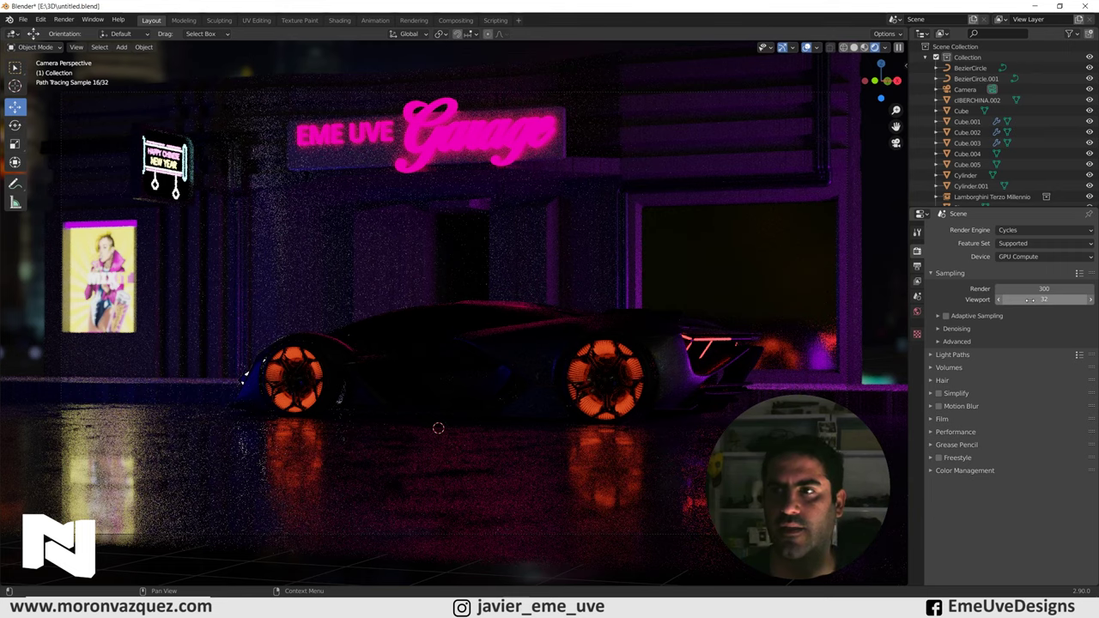
left_click(1037, 288)
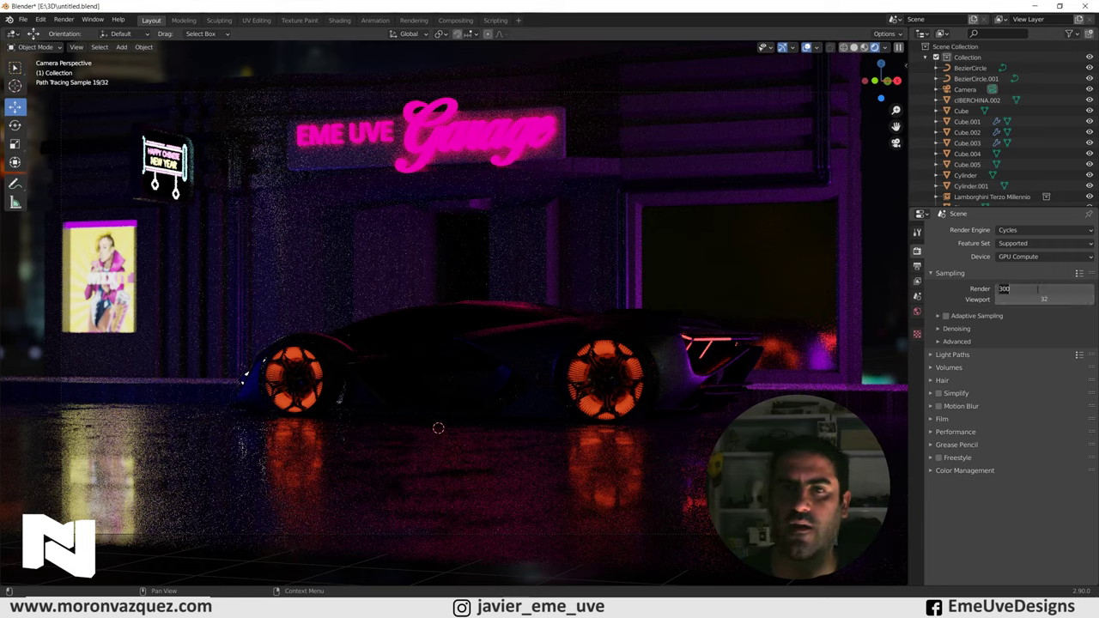
type("50")
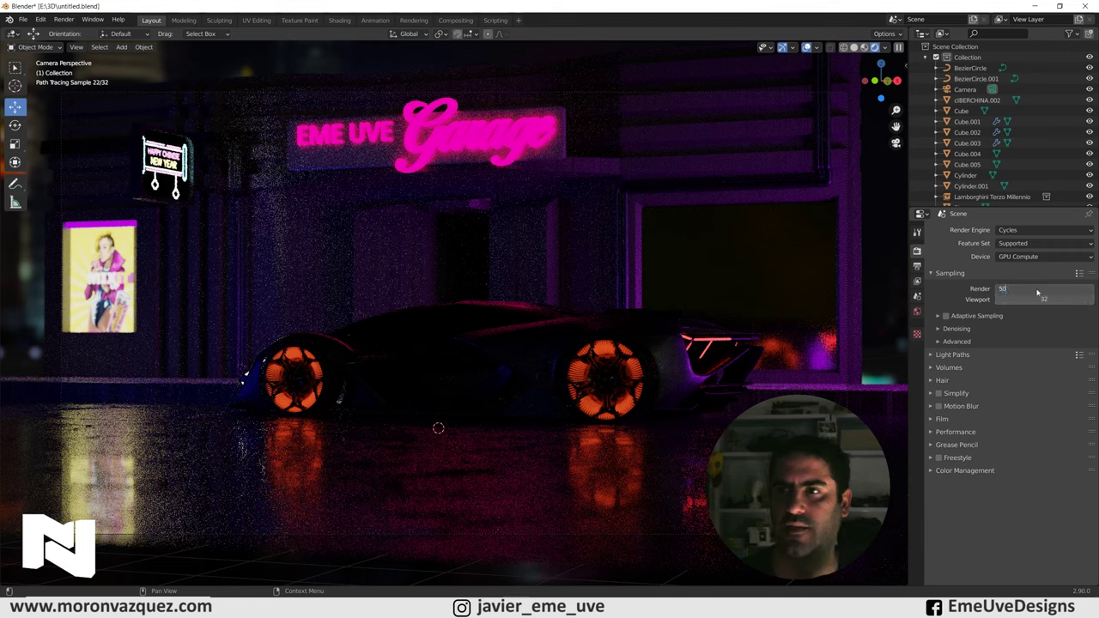
key("Return")
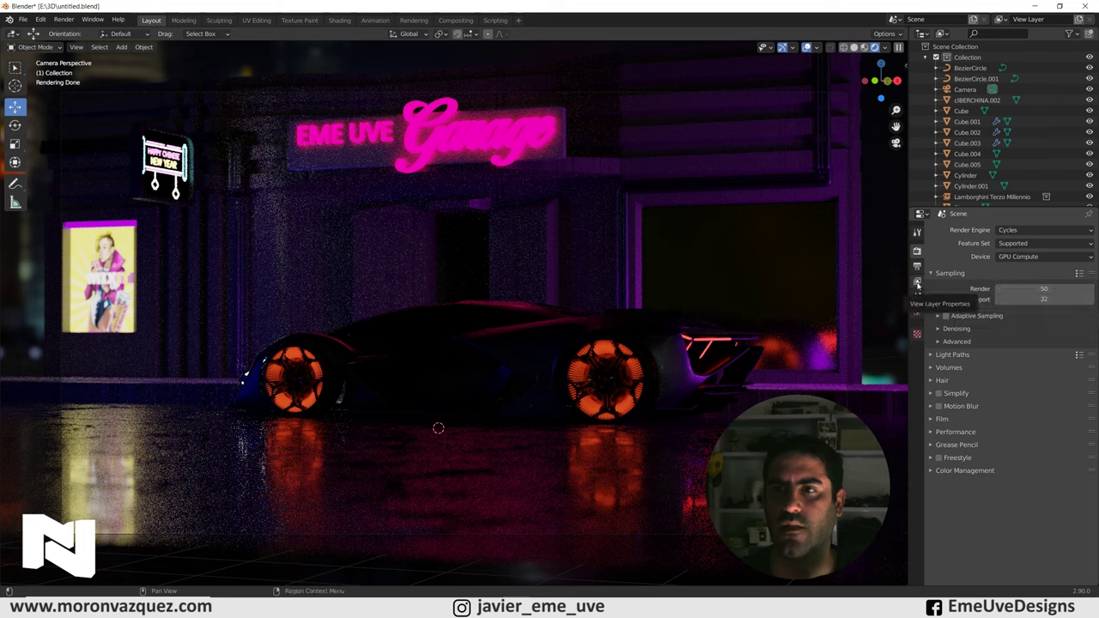
left_click(917, 281)
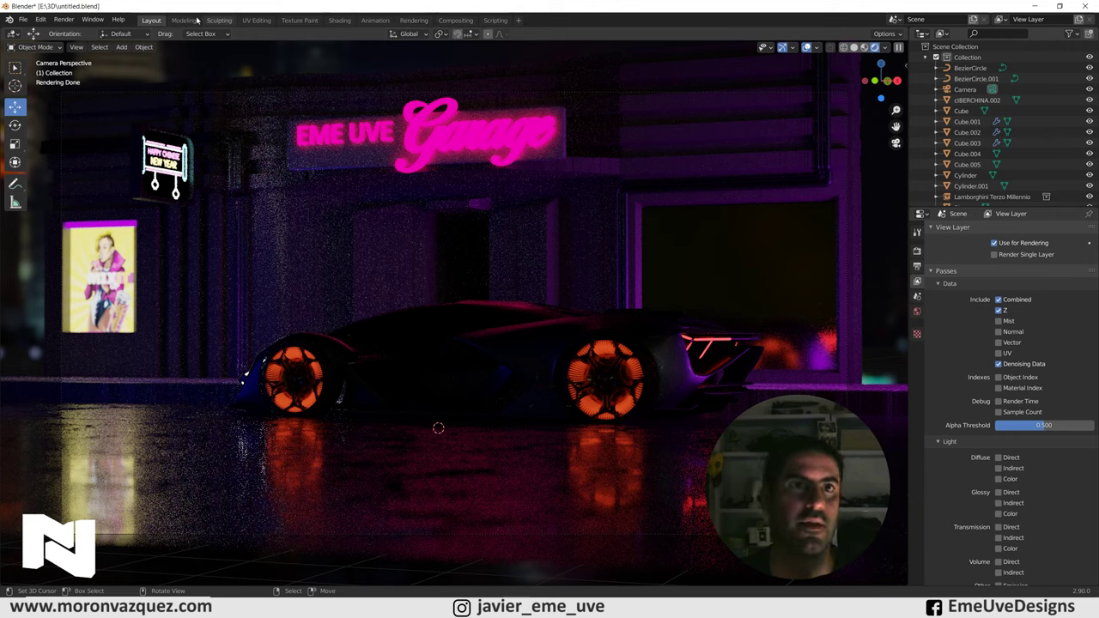
Switch to the Compositing workspace showing the Render Layers and Composite nodes
left_click(453, 21)
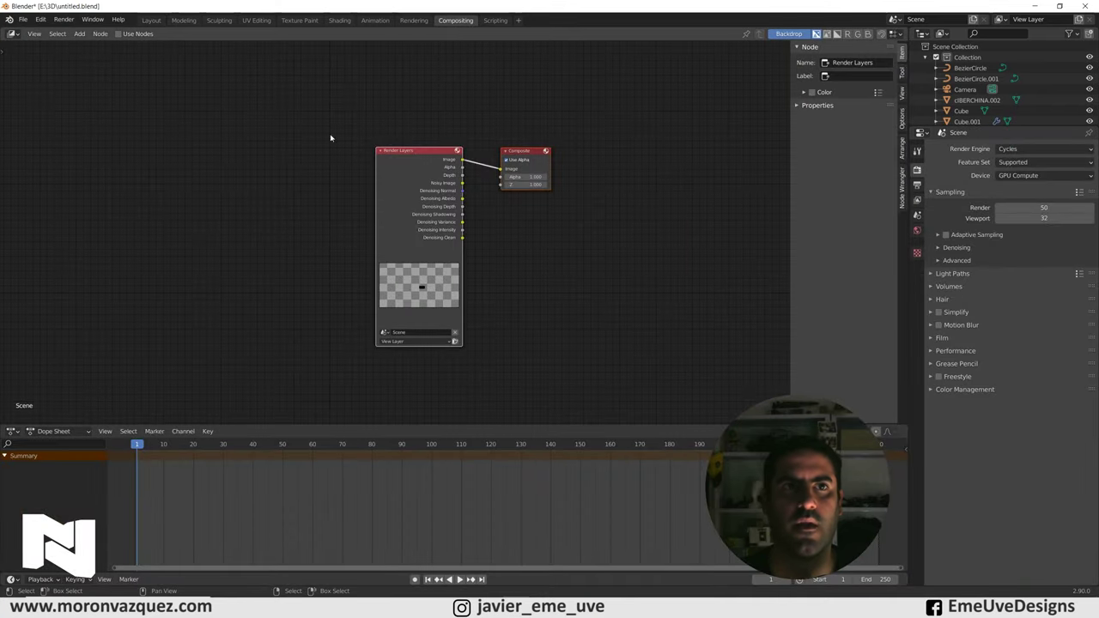
Add a Denoise node and insert it into the Render Layers–Composite link
middle_click_drag(432, 157, 244, 135)
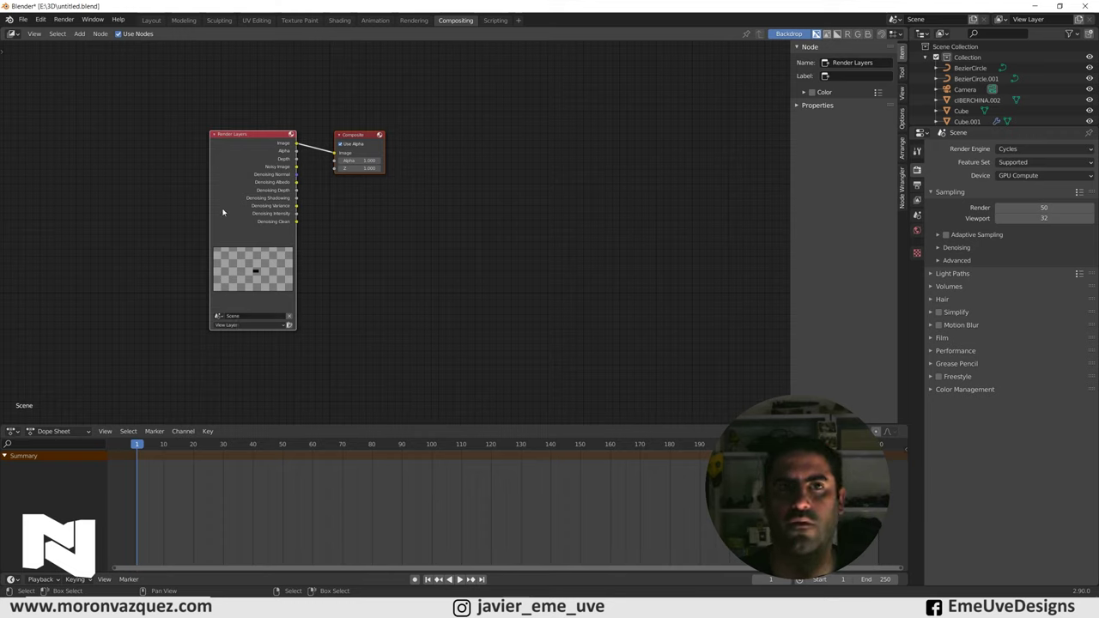
left_click_drag(369, 136, 519, 127)
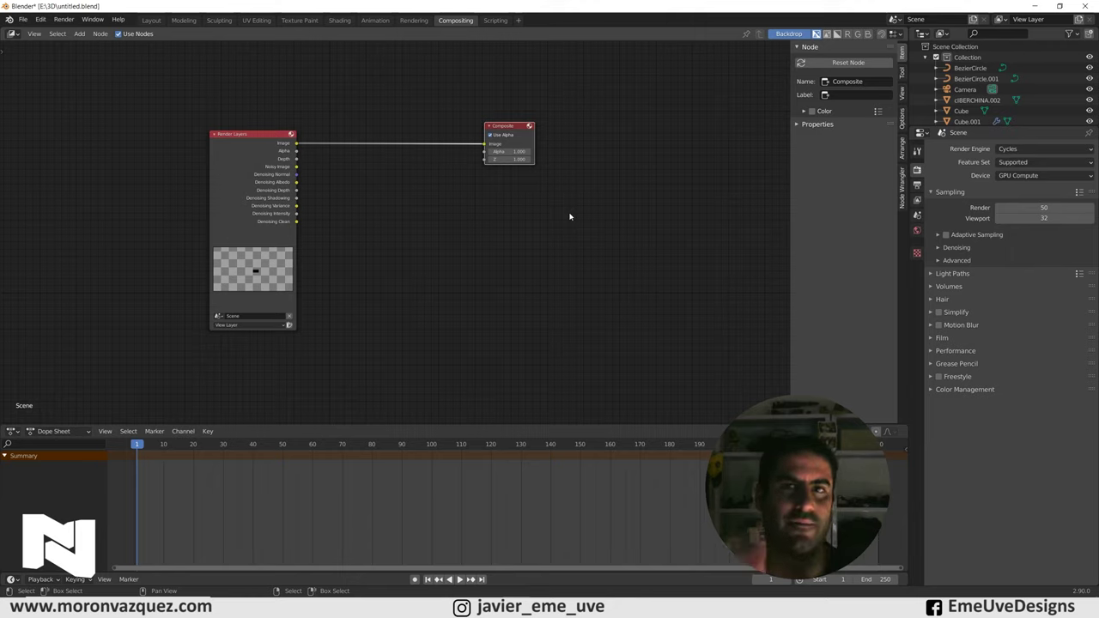
key("shift+a")
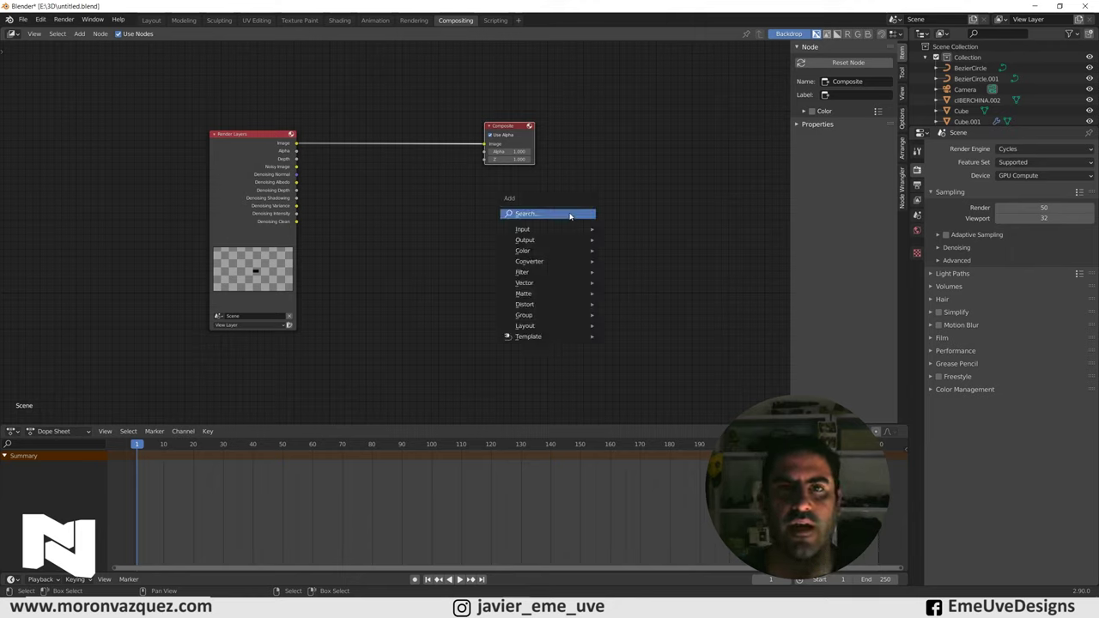
left_click(570, 216)
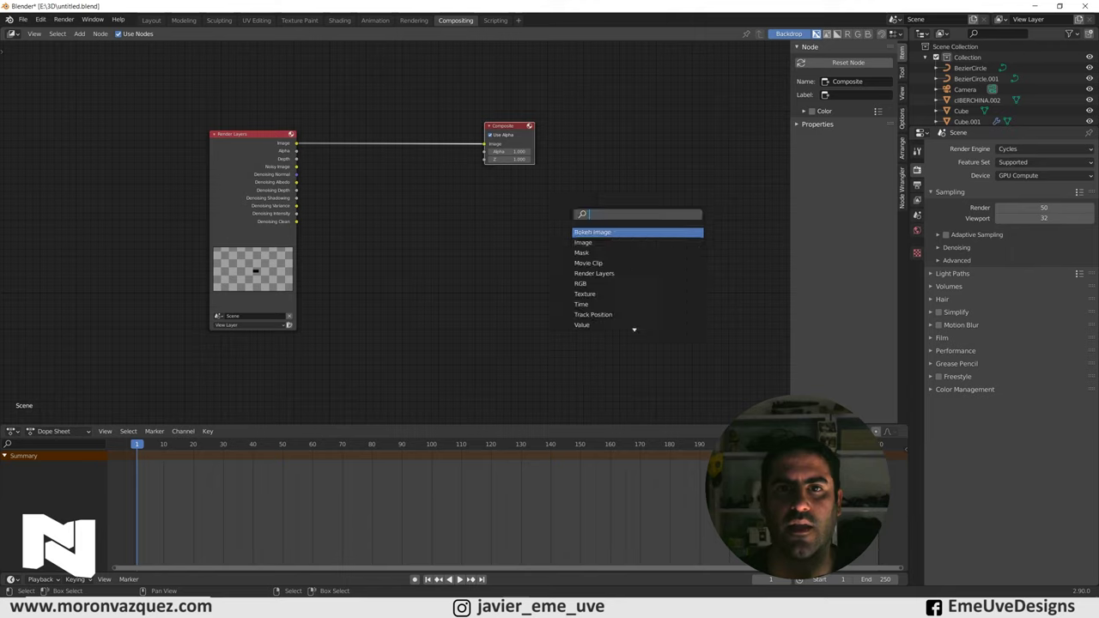
type("den")
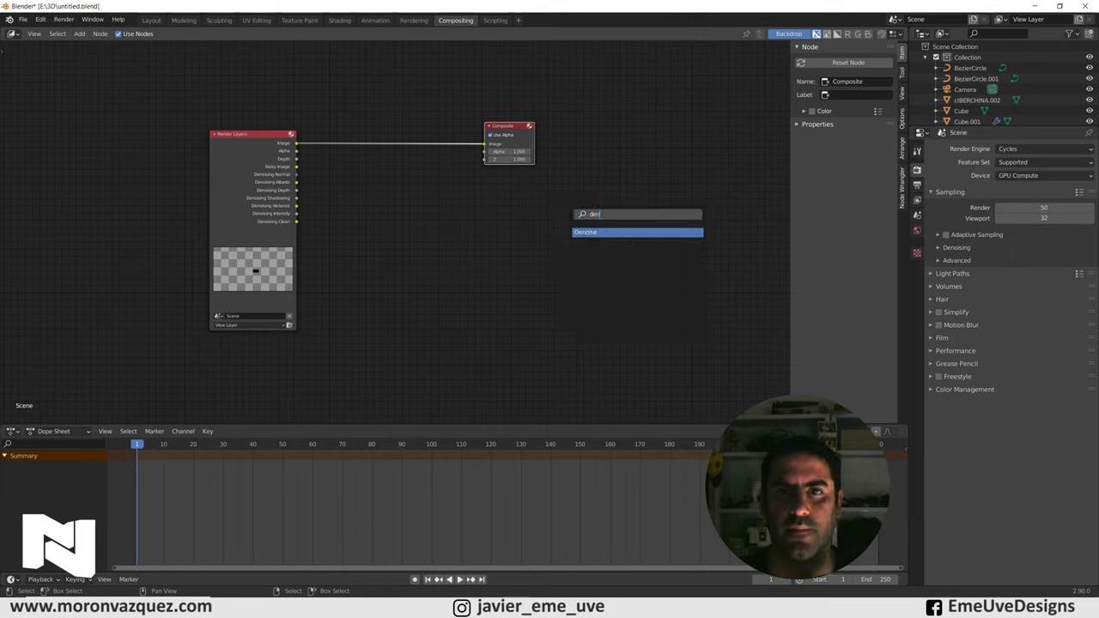
key("Return")
left_click(427, 228)
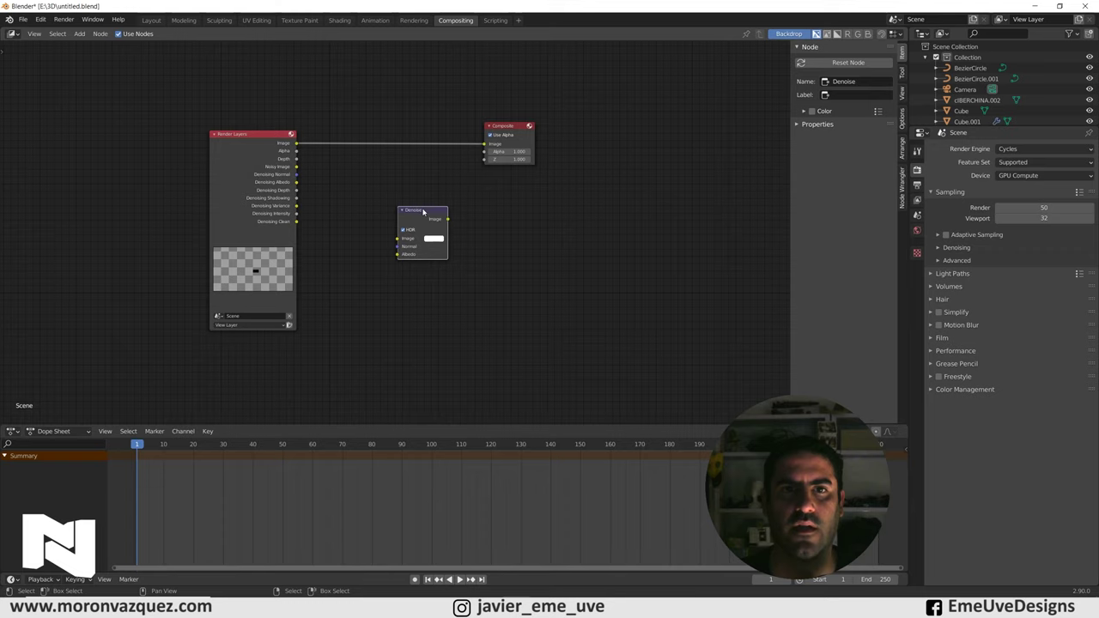
left_click_drag(423, 212, 401, 132)
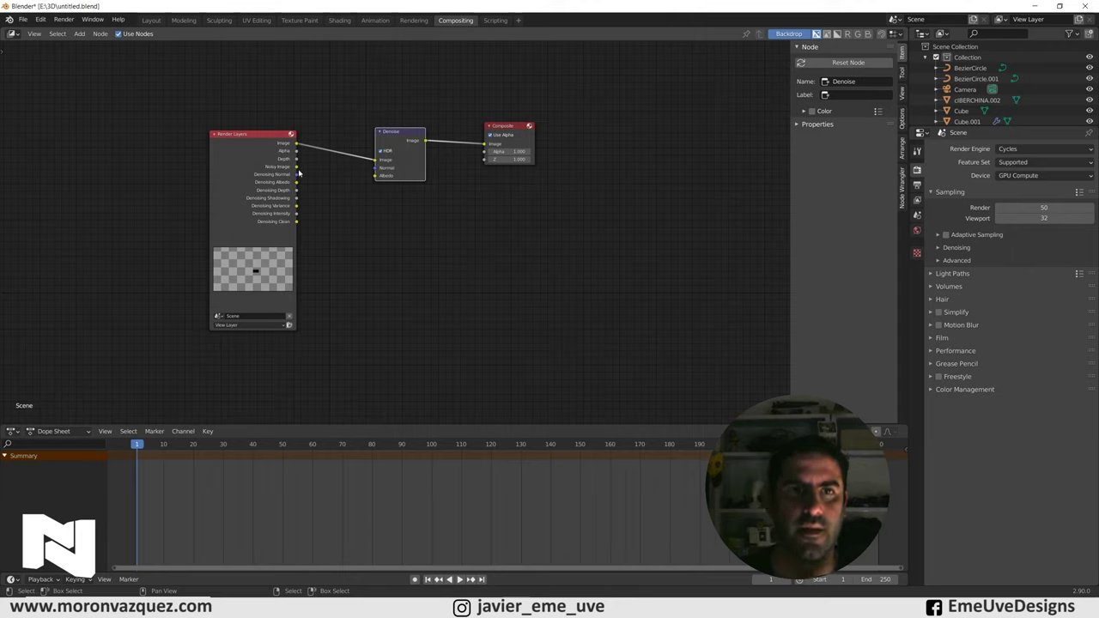
Connect Denoising Normal and Denoising Albedo to the Denoise node's Normal and Albedo inputs
left_click_drag(297, 175, 378, 168)
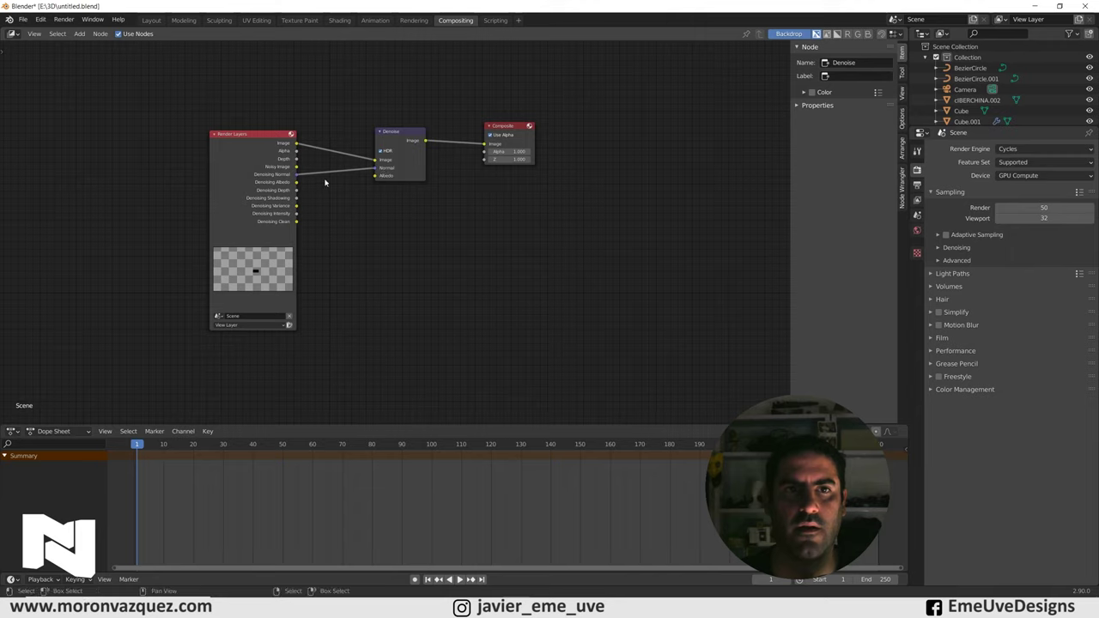
left_click_drag(300, 182, 378, 175)
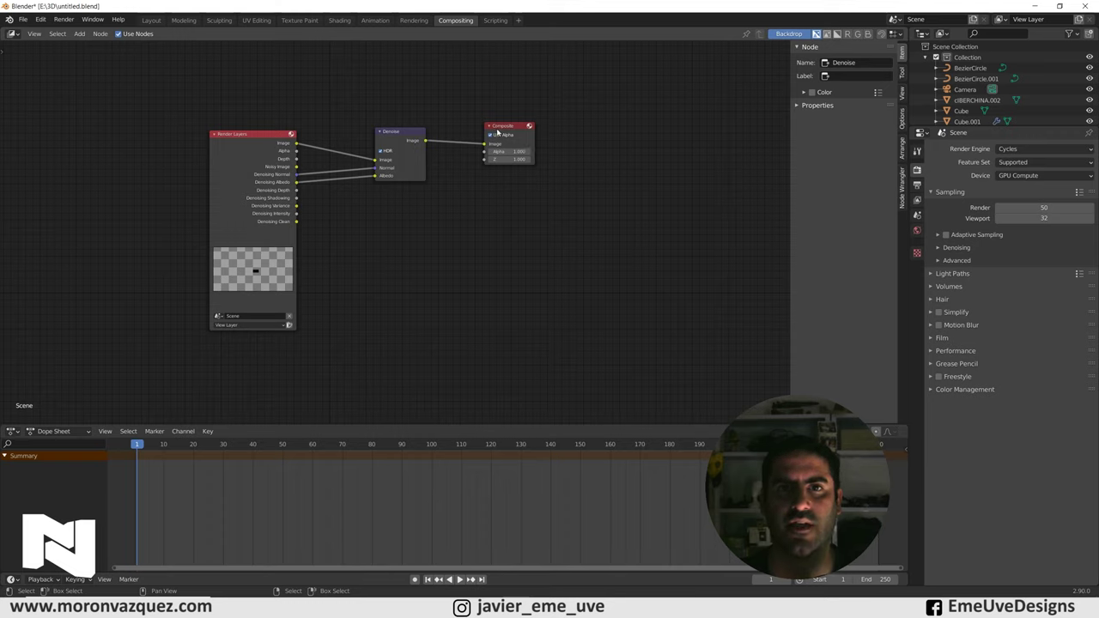
left_click_drag(497, 132, 615, 127)
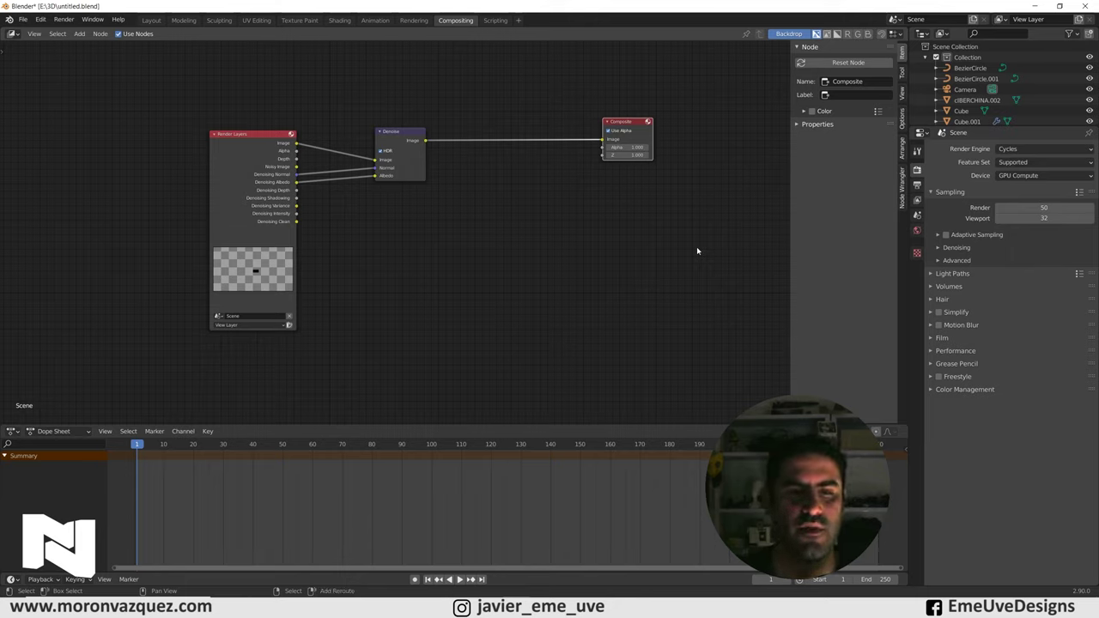
Add a Viewer node linked to the Denoise Image output, then return to Layout
key("shift+a")
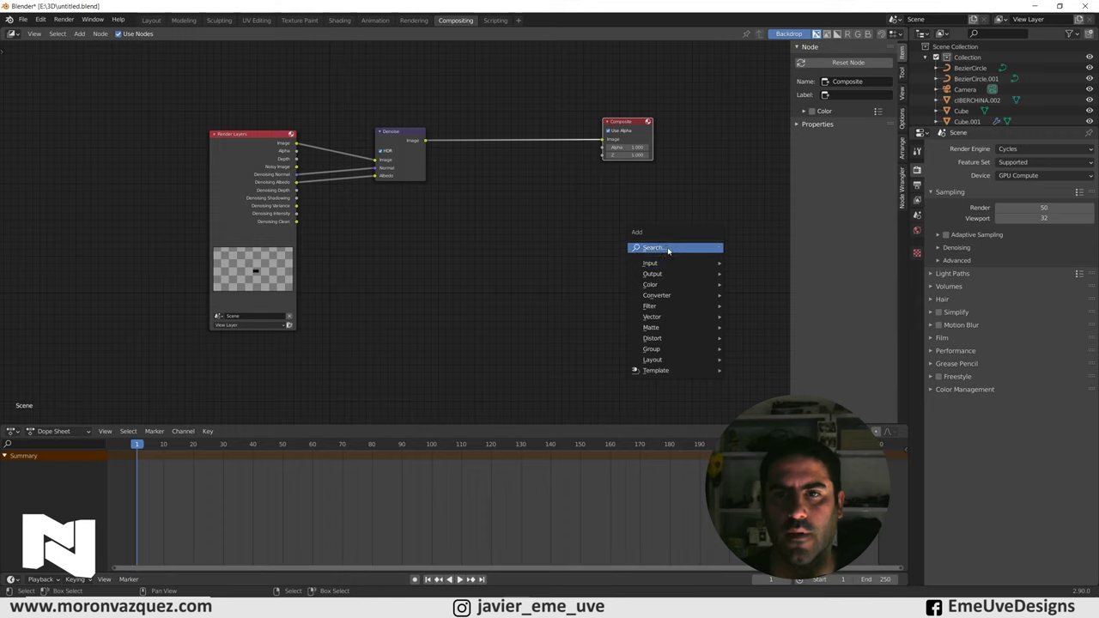
left_click(668, 248)
type("vie")
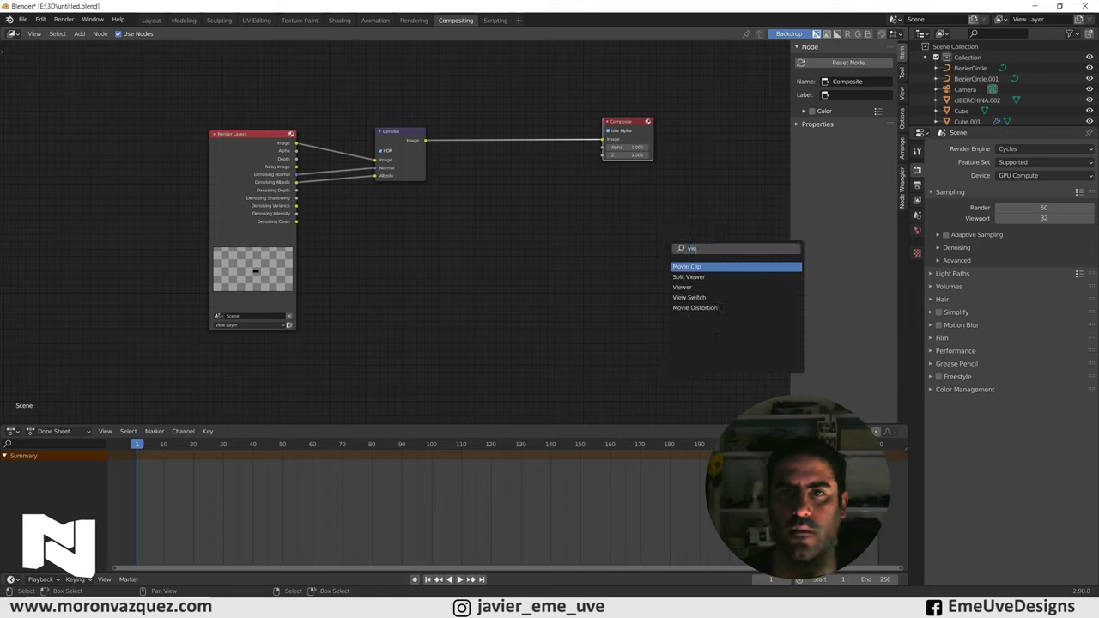
left_click(687, 286)
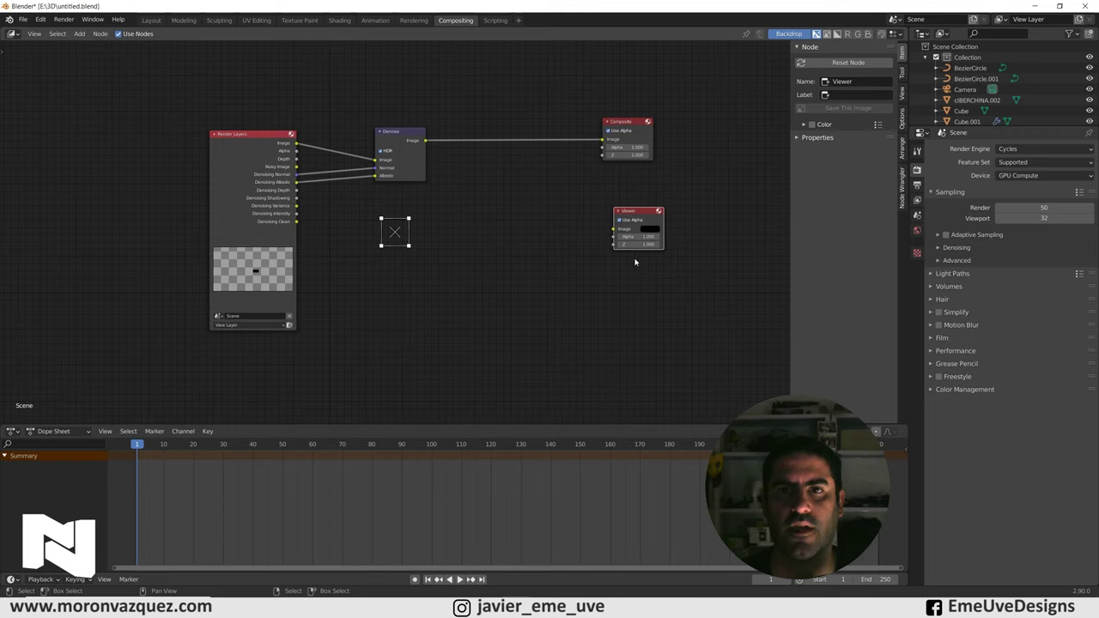
left_click_drag(425, 143, 613, 229)
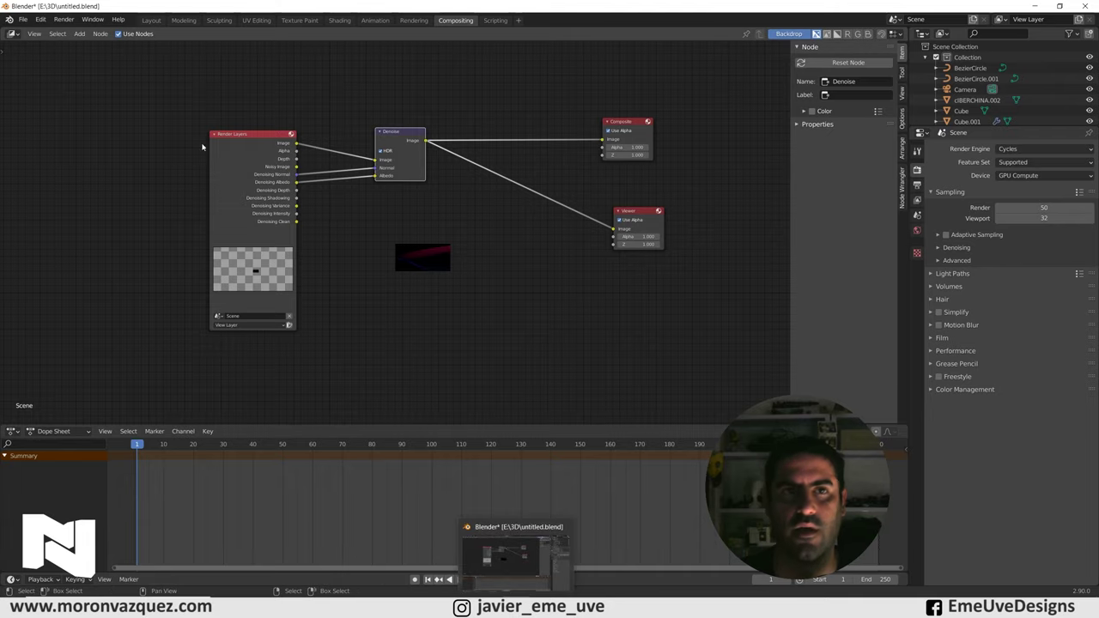
left_click(151, 21)
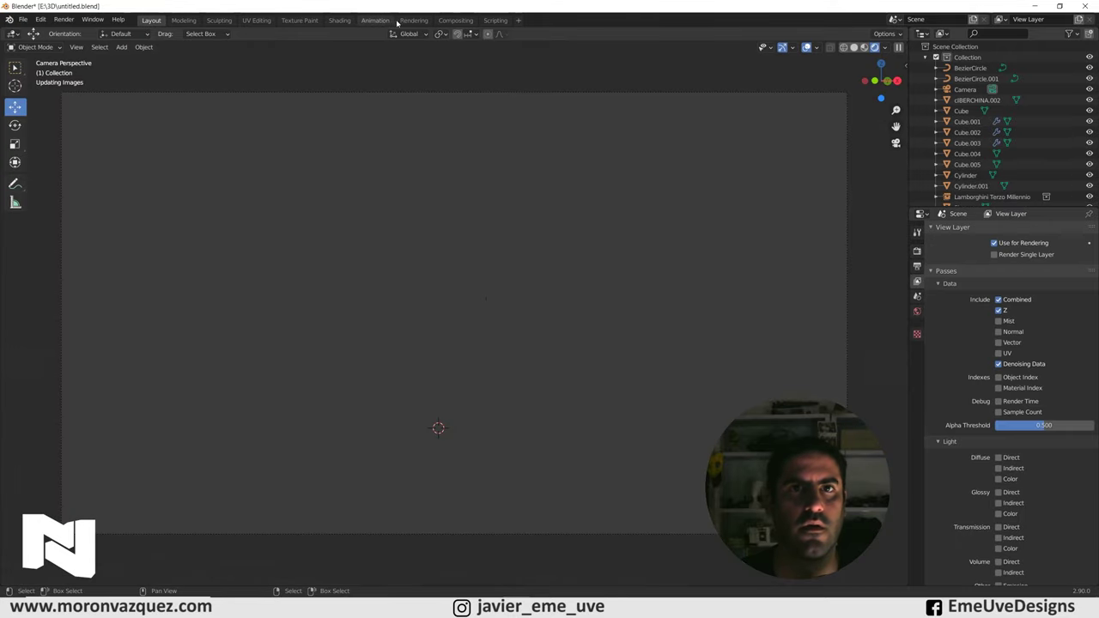
Render the current frame with Render Image from the Compositing workspace
left_click(437, 19)
left_click(64, 19)
left_click(86, 33)
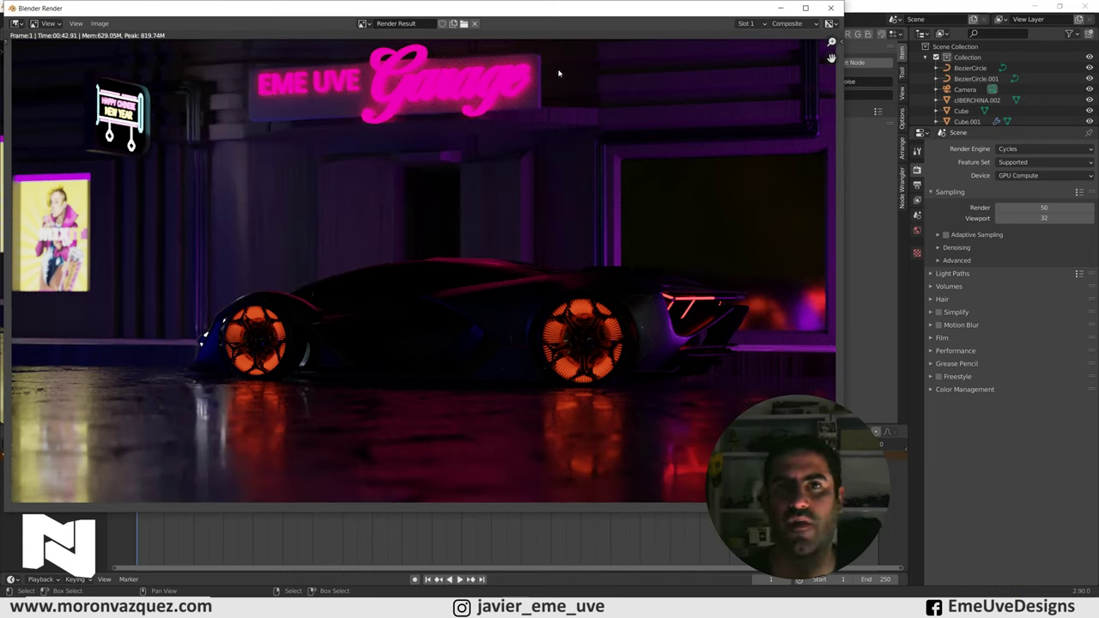
Move the render window aside and shift the Render Layers and Denoise nodes left
left_click_drag(500, 9, 526, 111)
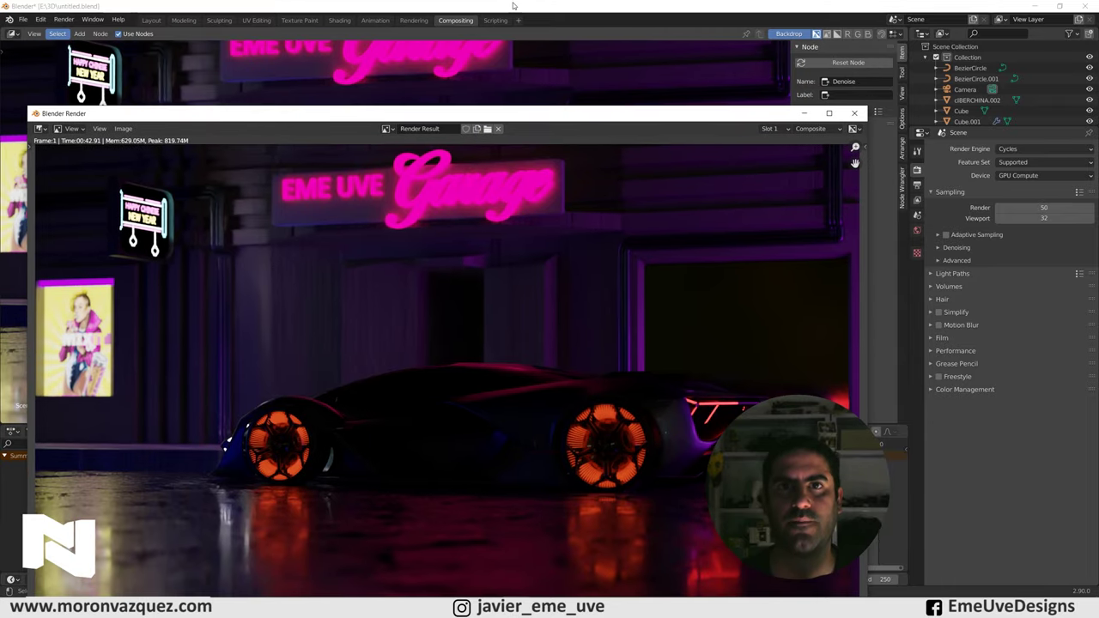
left_click(513, 5)
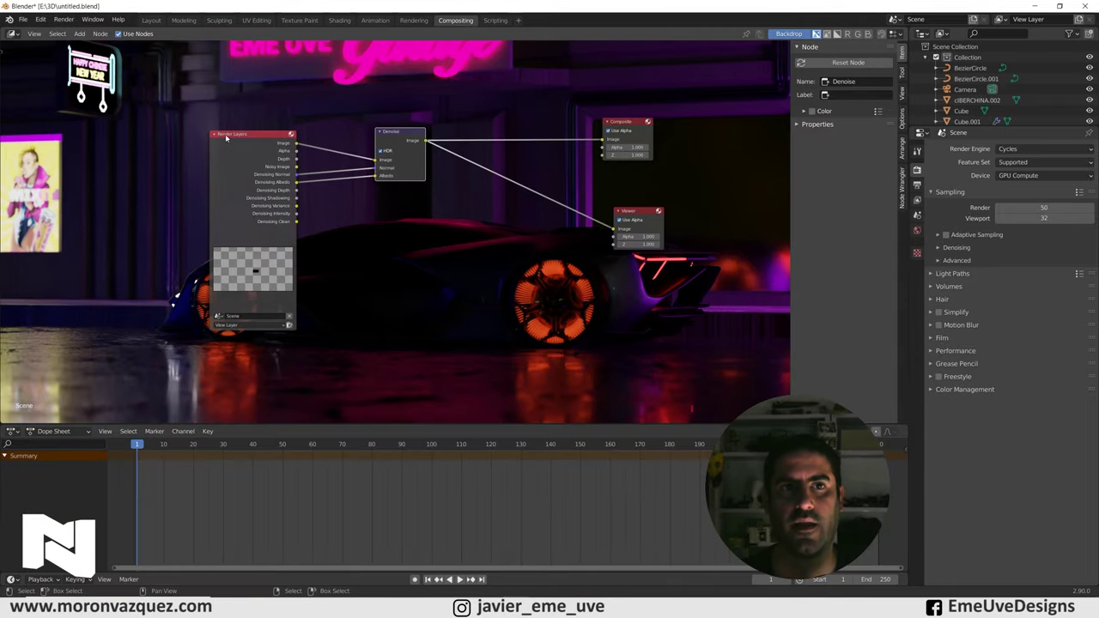
left_click_drag(226, 137, 210, 133)
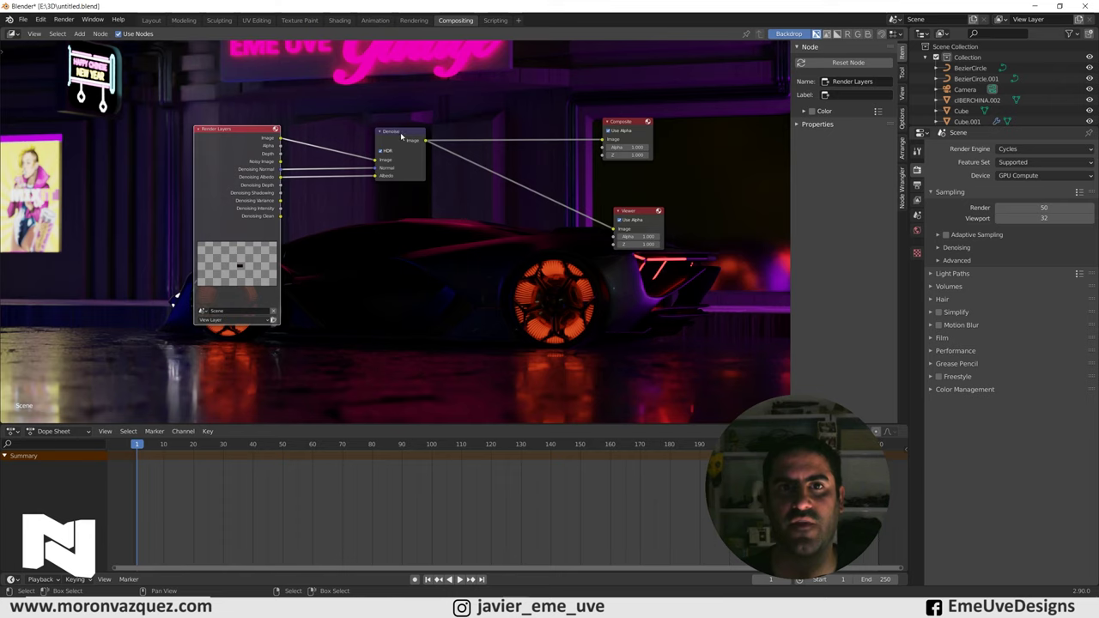
left_click_drag(401, 136, 384, 135)
Zoom and pan the node graph, then bring up the Shift+A add menu's Filter nodes
scroll(455, 150, "up", 1)
scroll(455, 150, "up", 1)
scroll(455, 150, "up", 2)
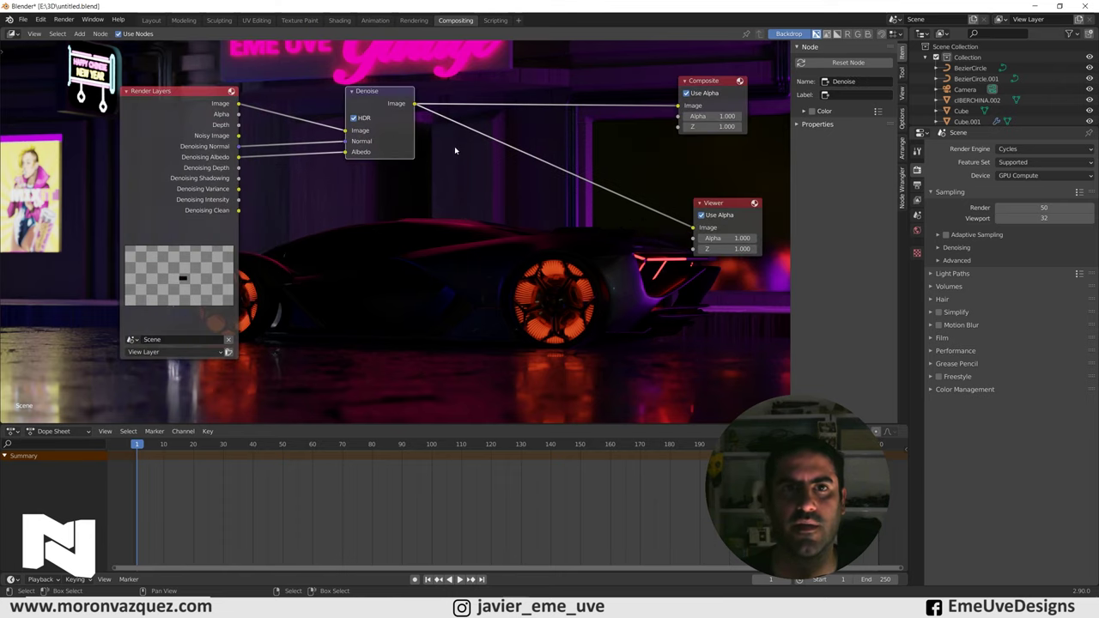
middle_click_drag(455, 150, 425, 182)
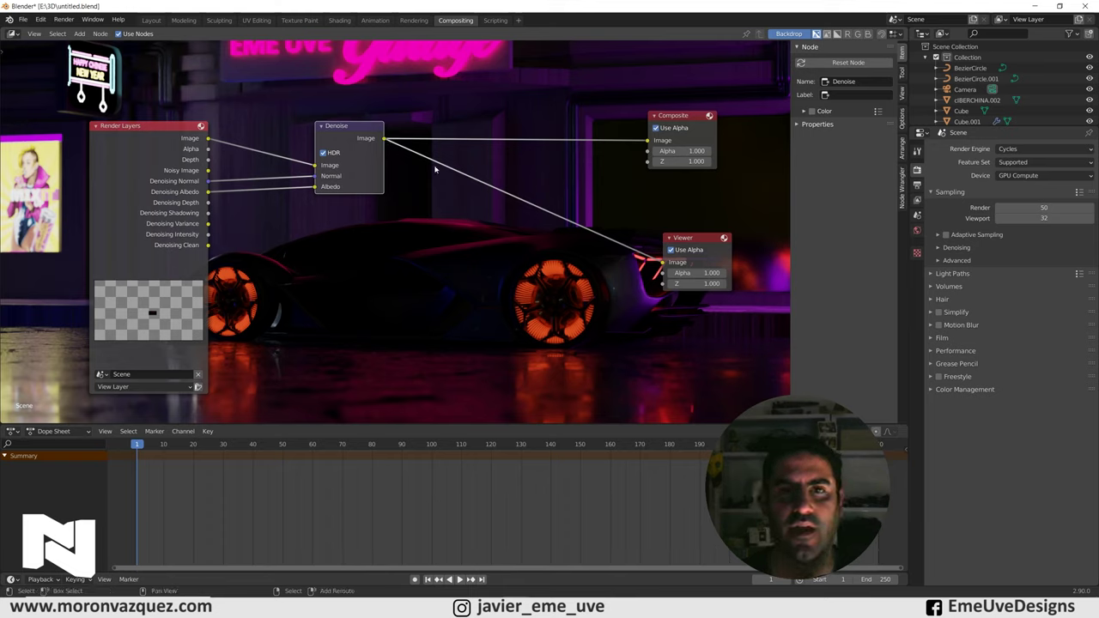
key("shift+a")
mouse_move(403, 290)
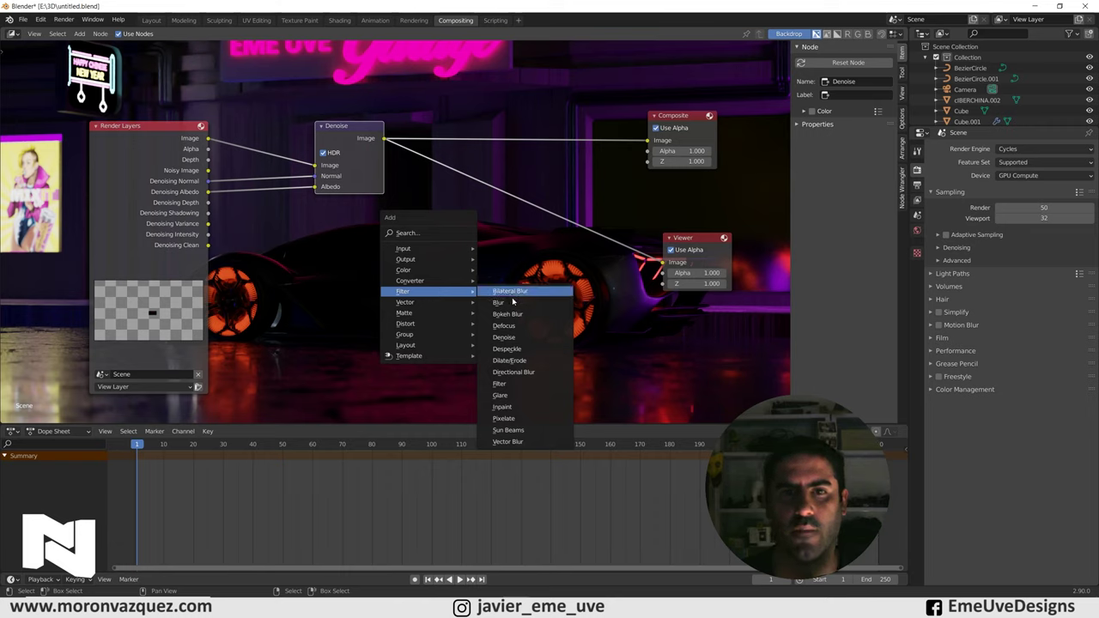
Drop a Glare node onto the Denoise-to-Viewer link, then show the render result with F11
left_click(507, 395)
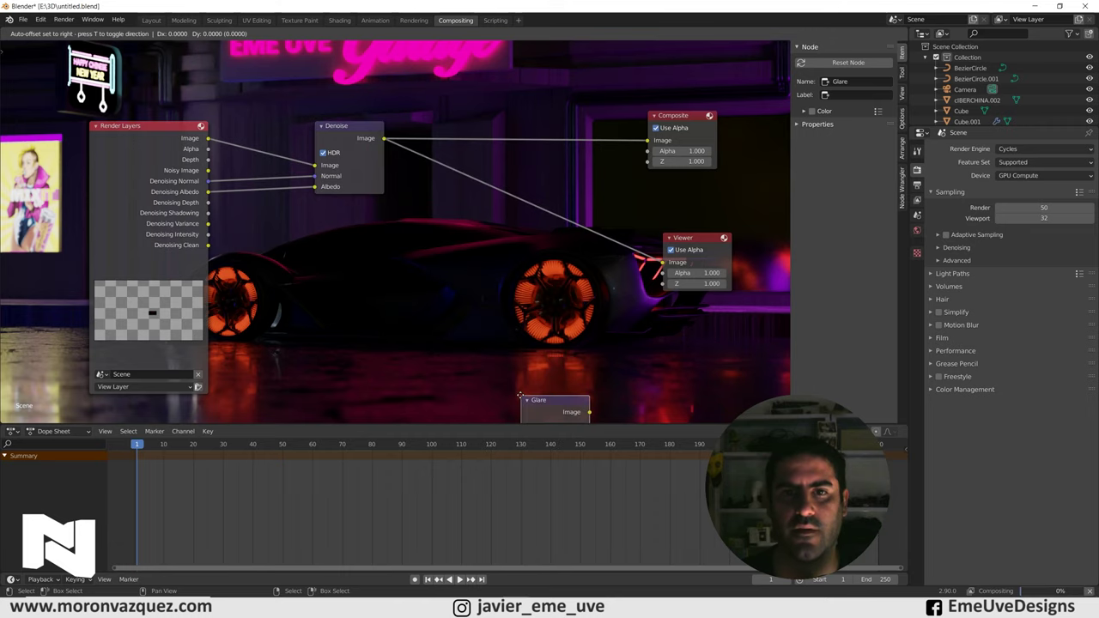
left_click(457, 237)
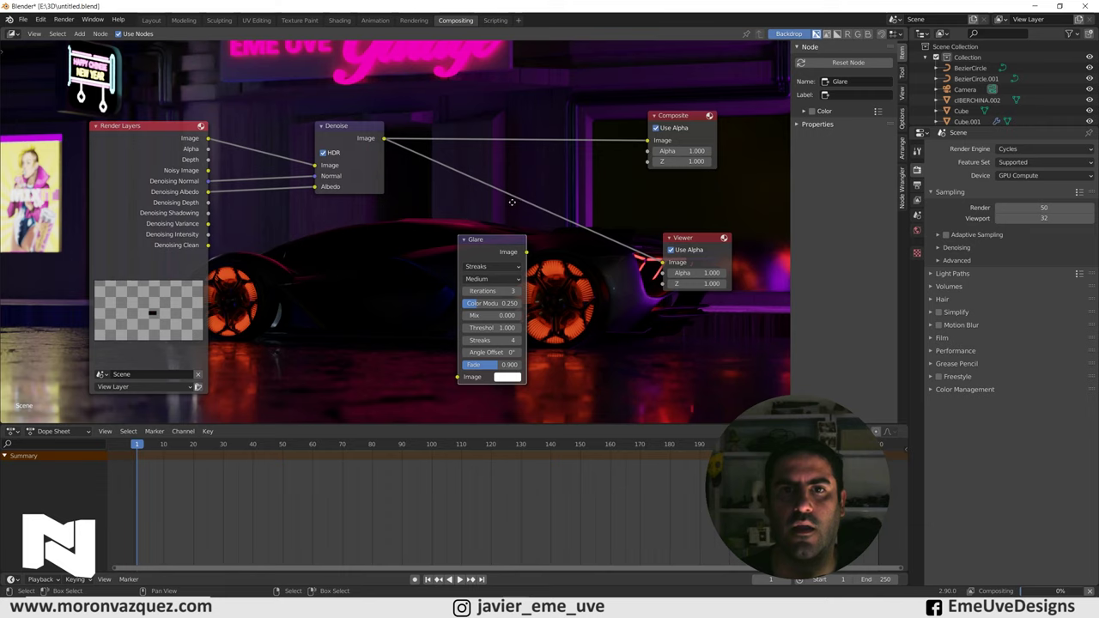
left_click_drag(498, 240, 504, 230)
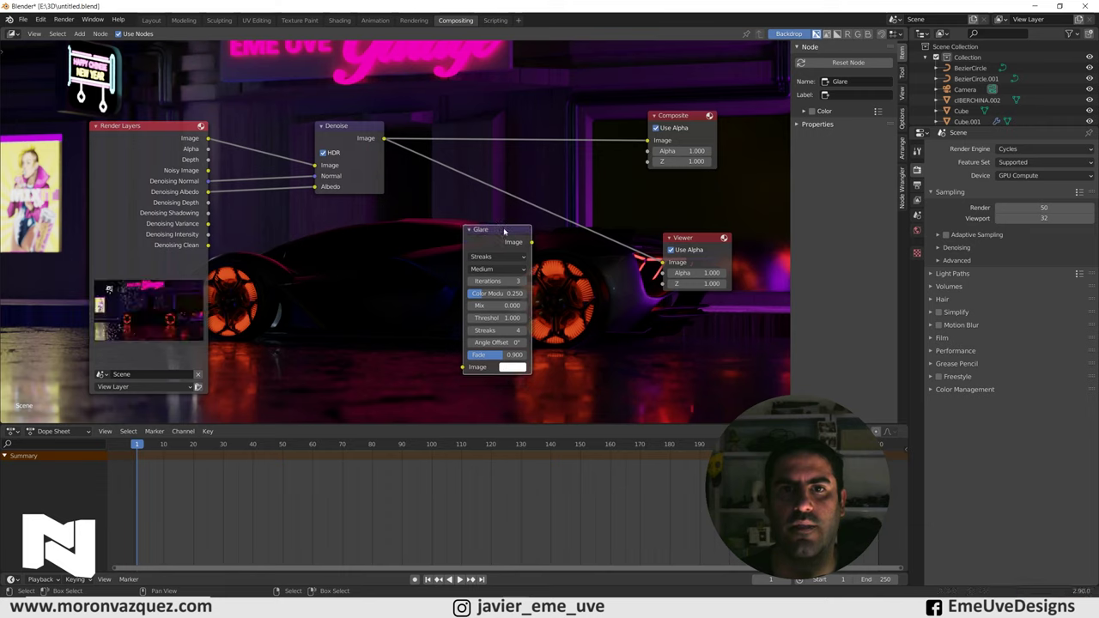
left_click_drag(504, 230, 545, 170)
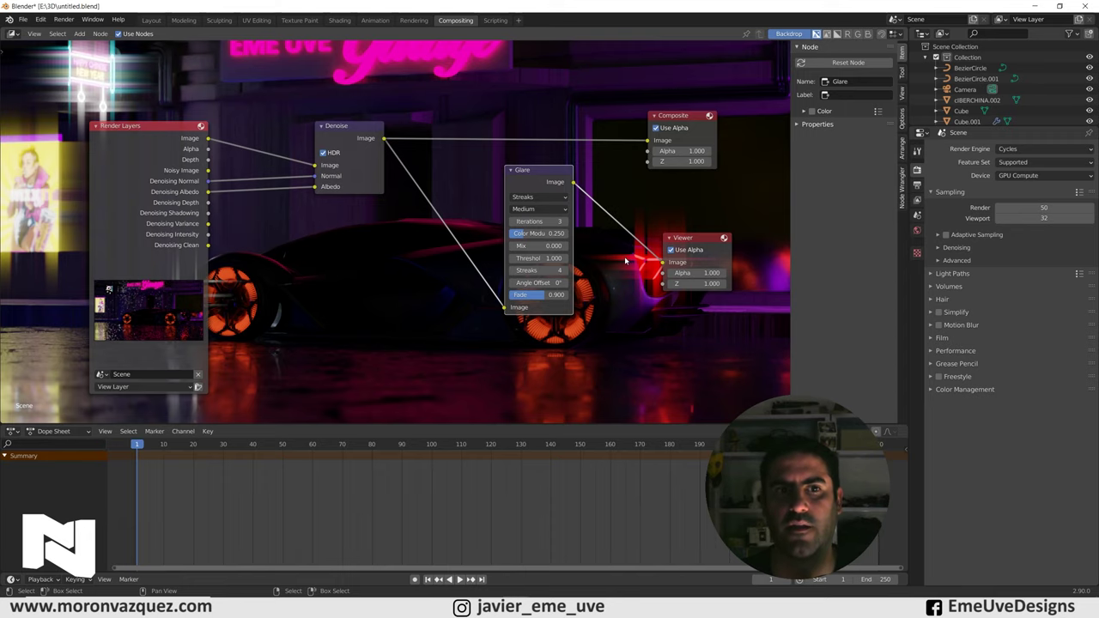
key("F11")
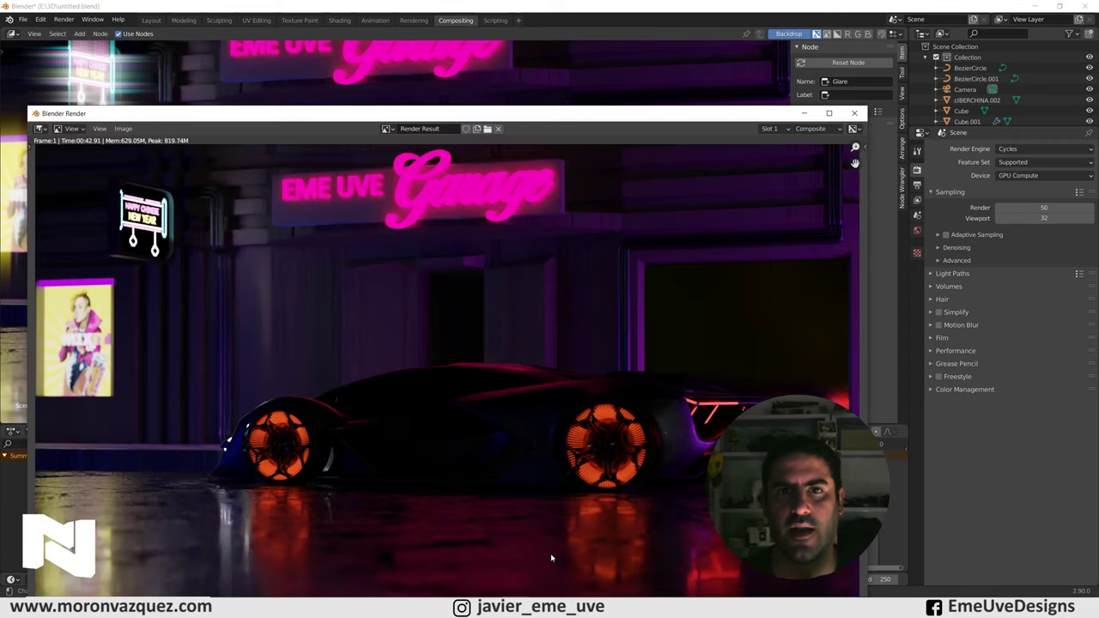
Close the render result window and nudge the Viewer node slightly right
left_click_drag(482, 116, 479, 65)
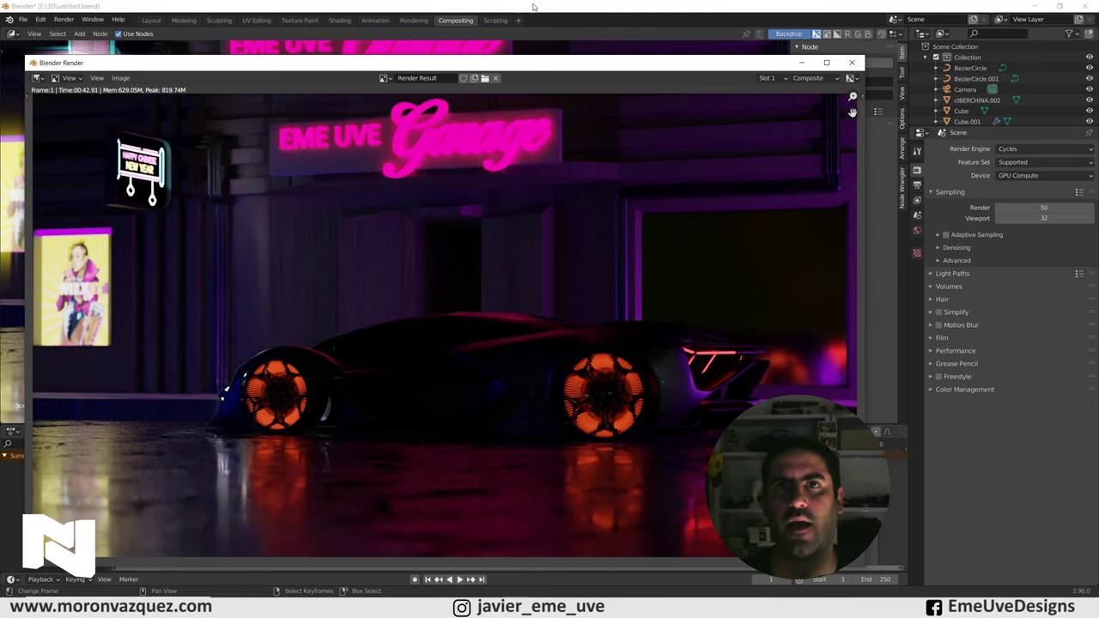
key("Escape")
left_click_drag(687, 253, 711, 258)
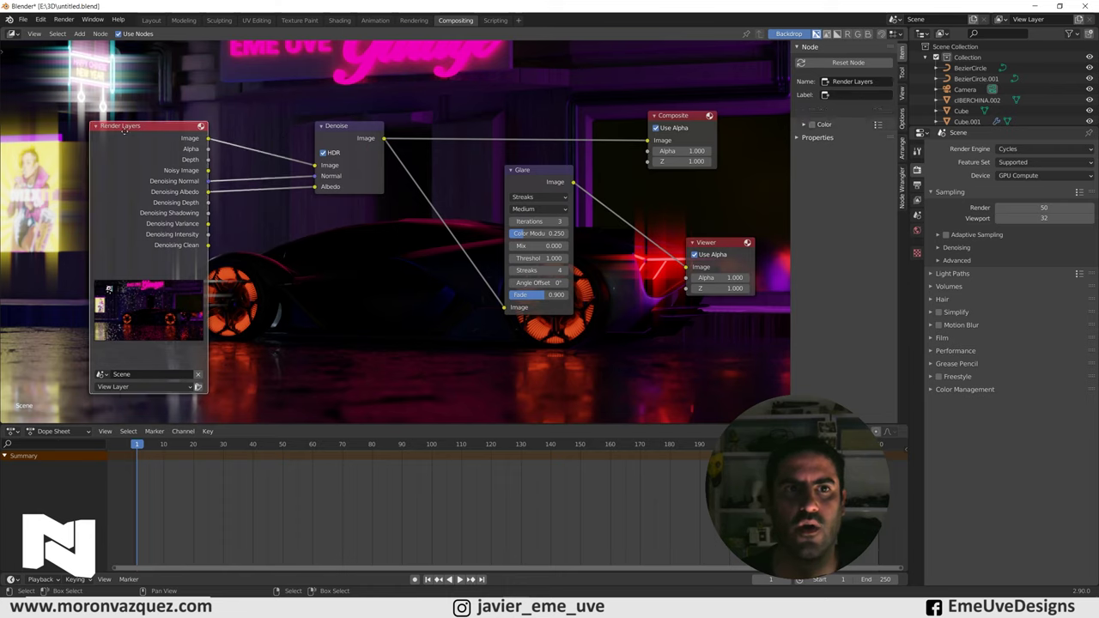
Reposition the Render Layers and Glare nodes and link Glare's Image output to Composite
left_click_drag(163, 126, 60, 130)
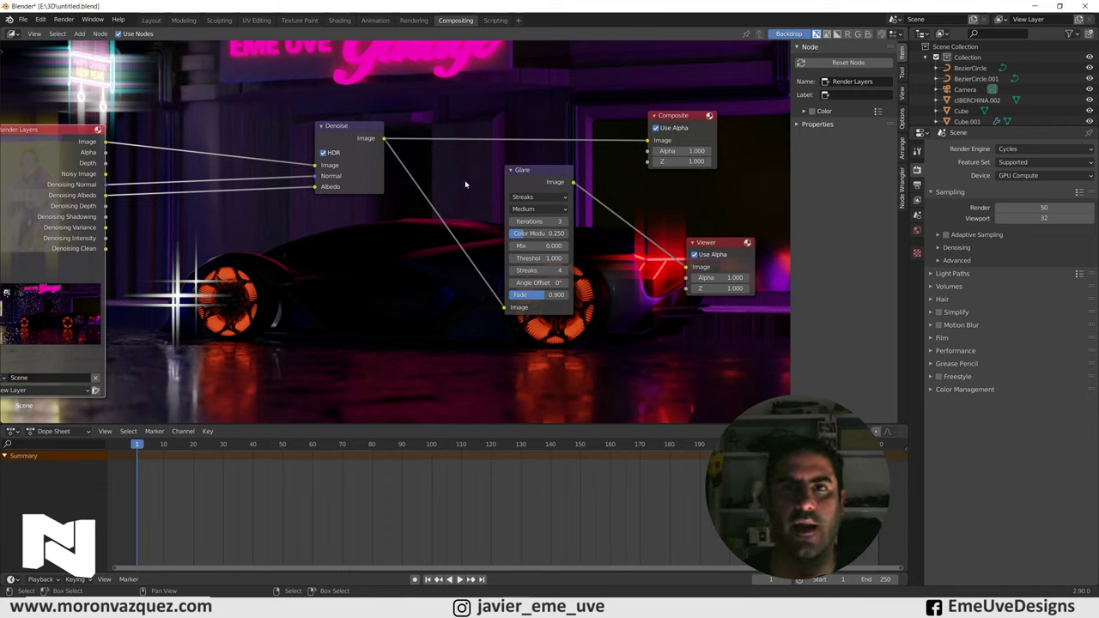
left_click_drag(522, 172, 488, 200)
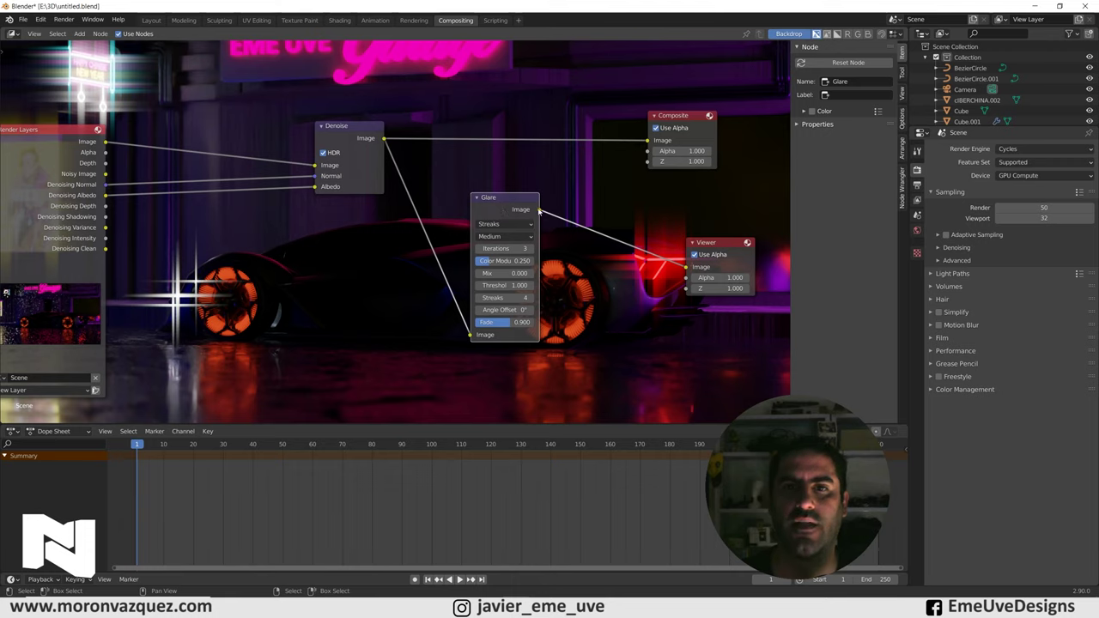
left_click_drag(539, 209, 650, 151)
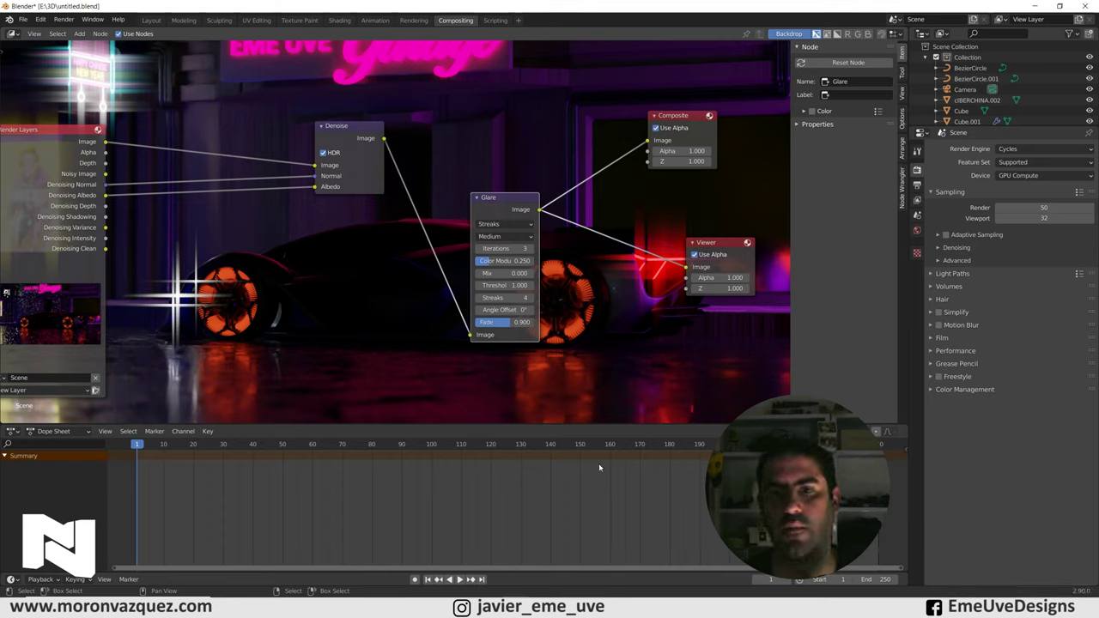
Review the streak-glare result in the Render window, then return to the node tree
left_click(566, 562)
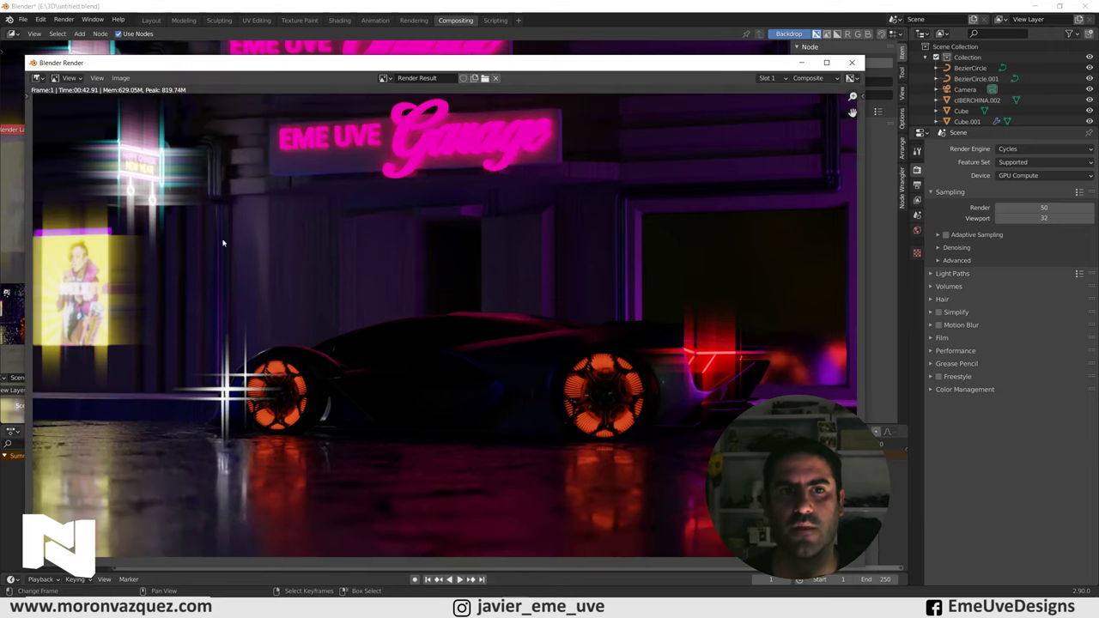
left_click(120, 77)
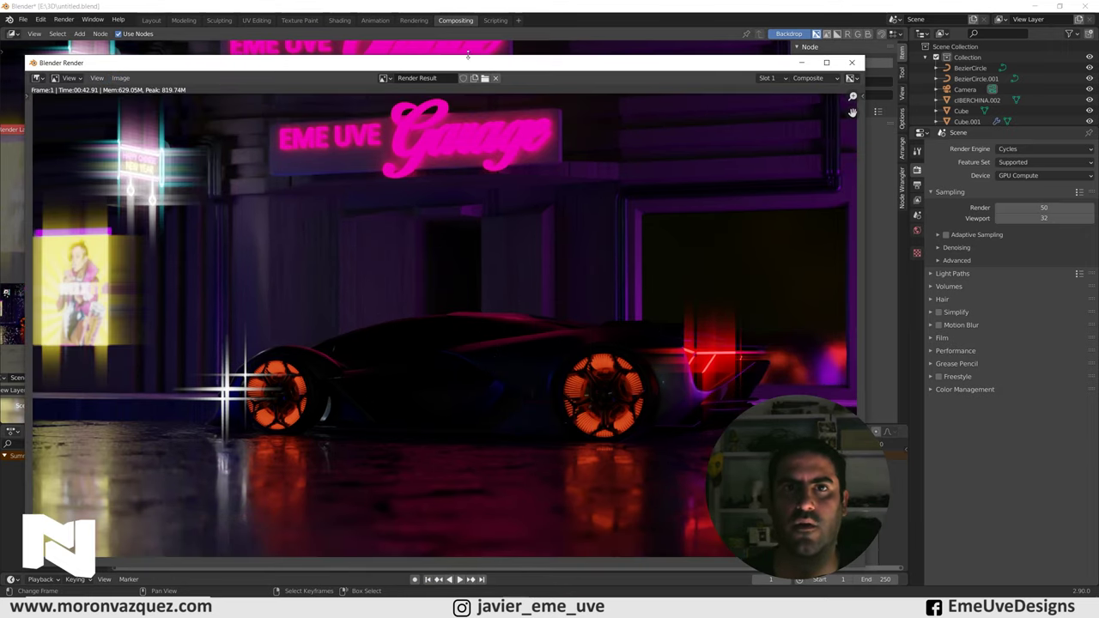
left_click_drag(475, 64, 485, 52)
left_click(521, 11)
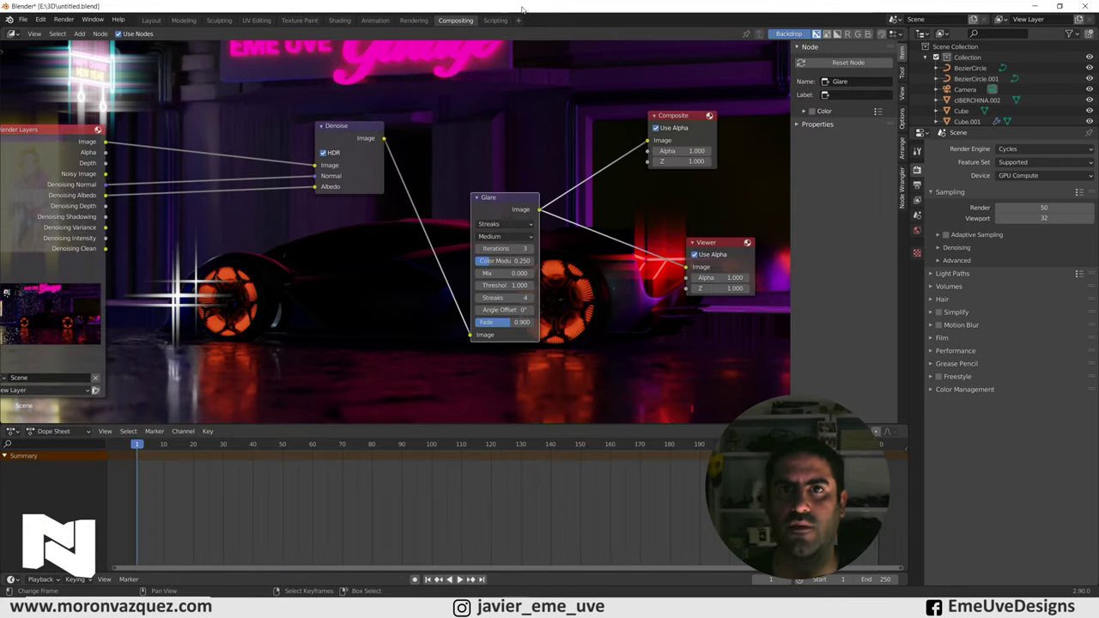
Switch the Glare node type to Ghosts and review the ghost flares on the render
left_click(505, 224)
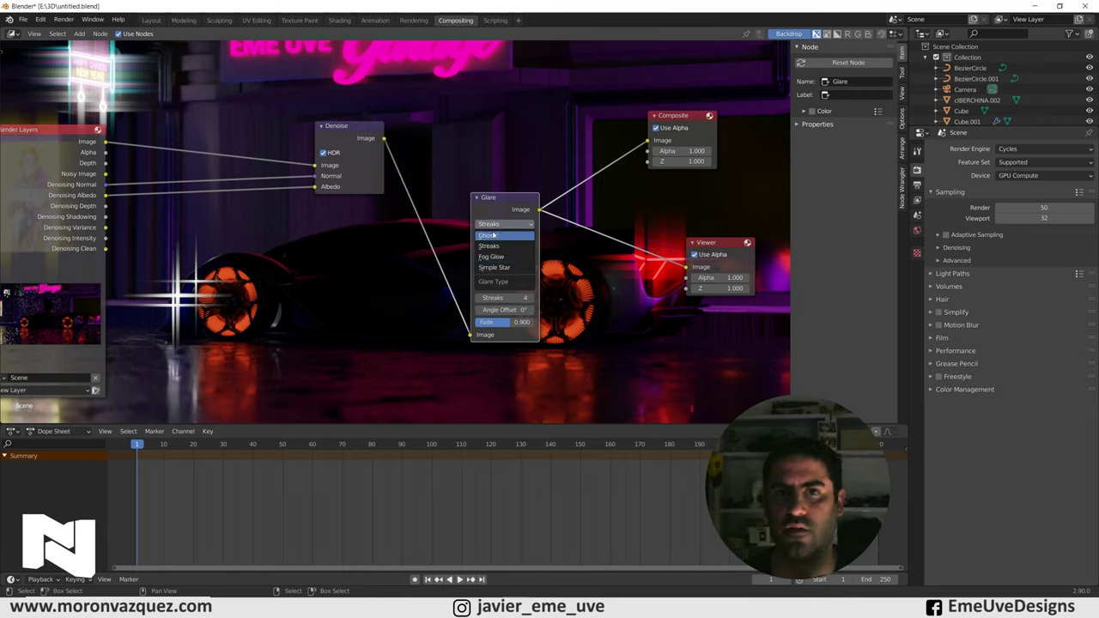
left_click(493, 236)
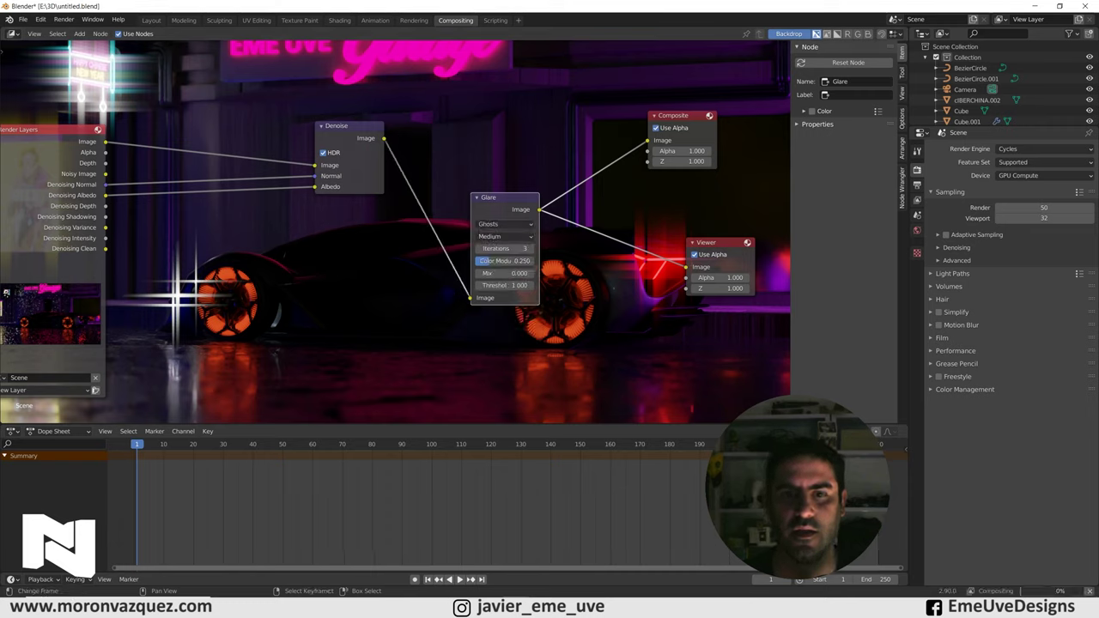
left_click(566, 520)
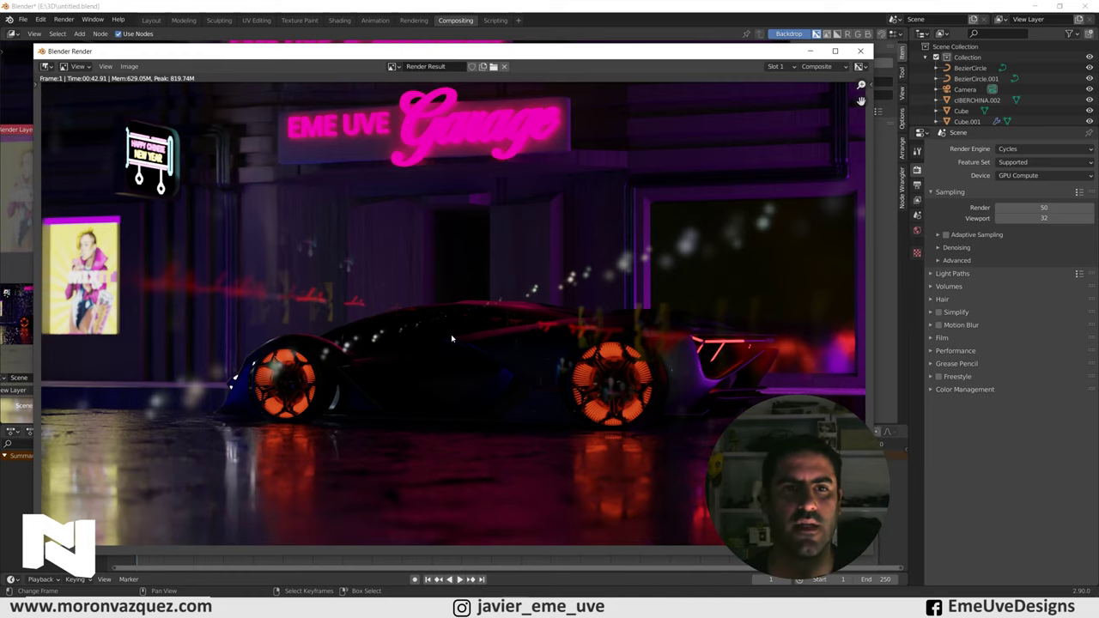
left_click(461, 11)
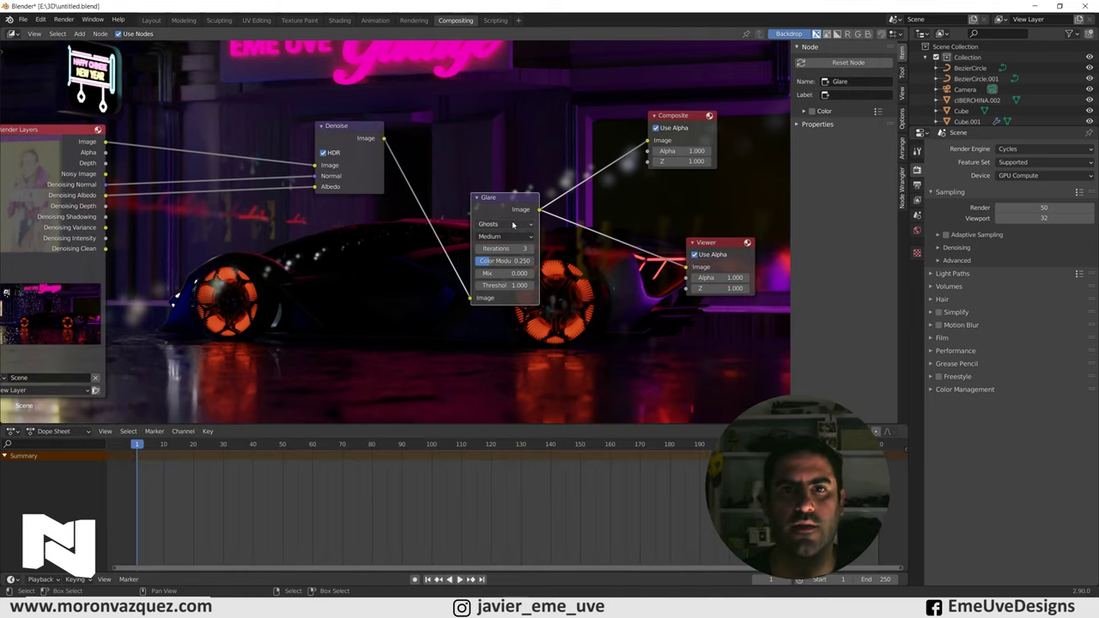
Try Simple Star as the glare type, then settle on Fog Glow
left_click(505, 224)
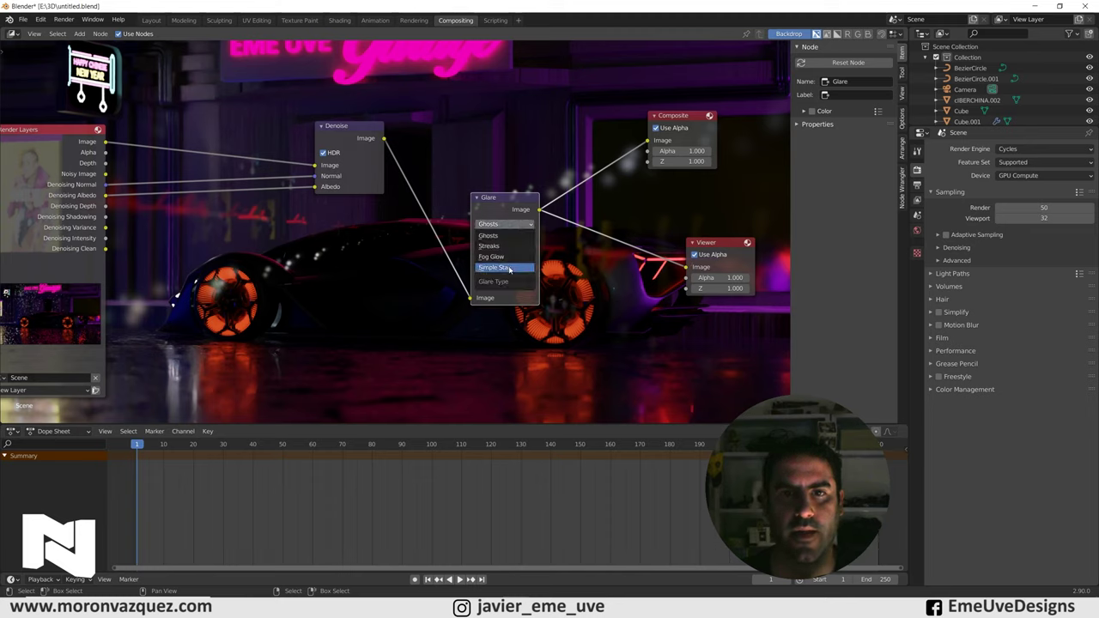
left_click(509, 268)
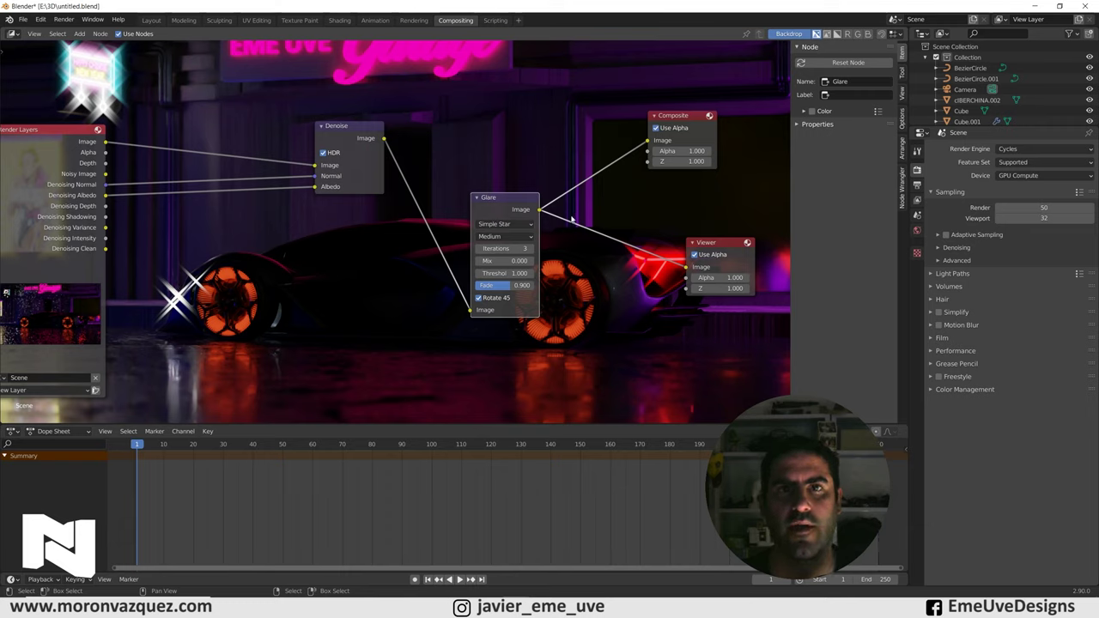
left_click(503, 224)
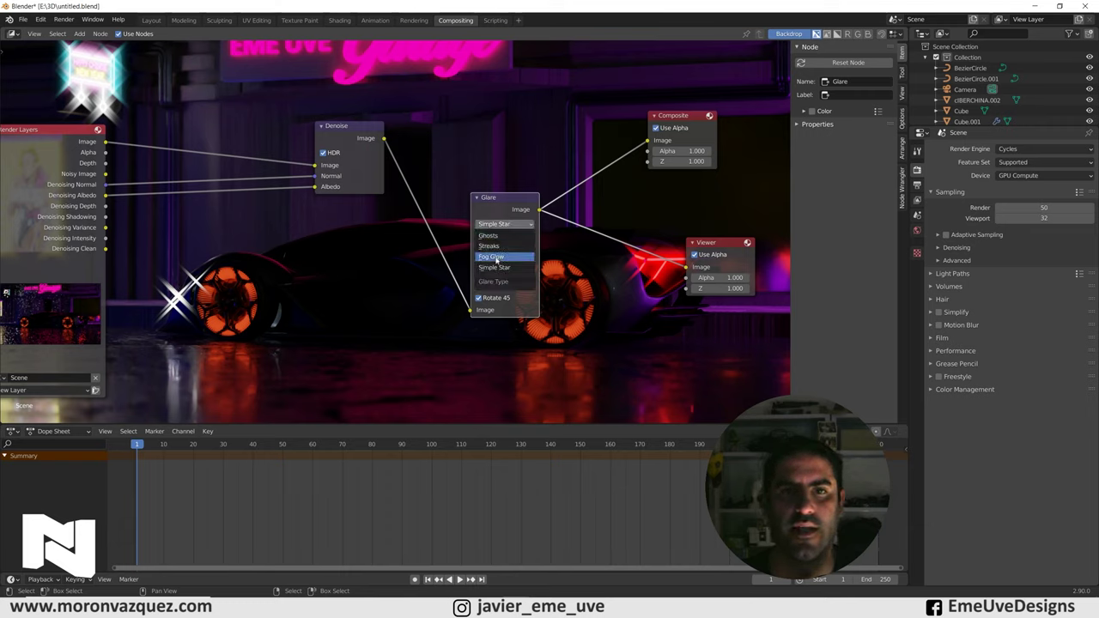
left_click(488, 258)
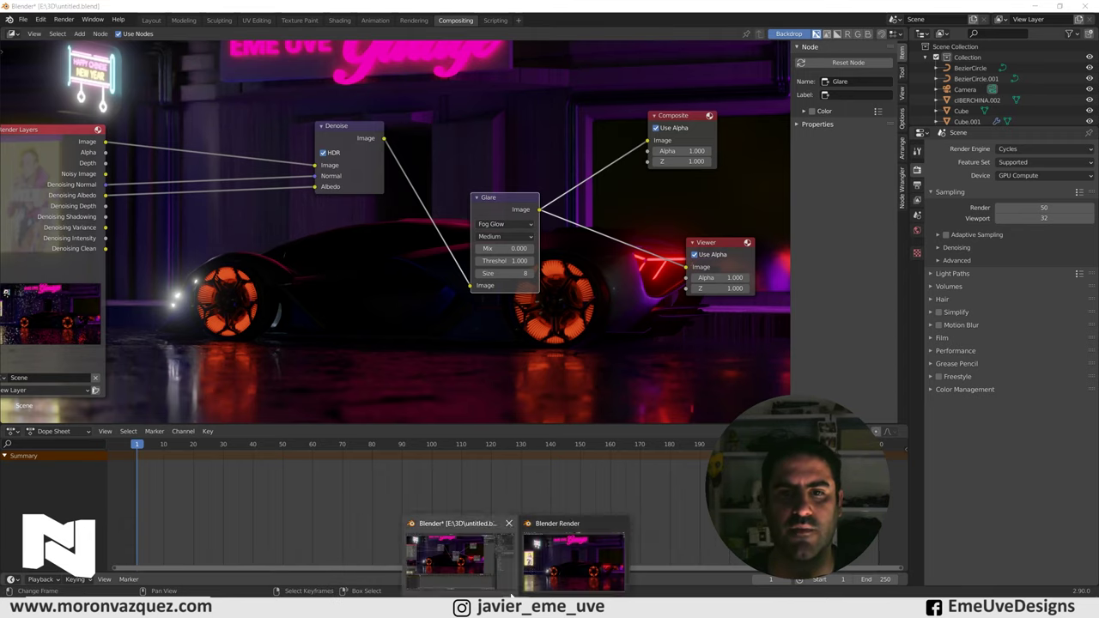
mouse_move(514, 601)
left_click(555, 545)
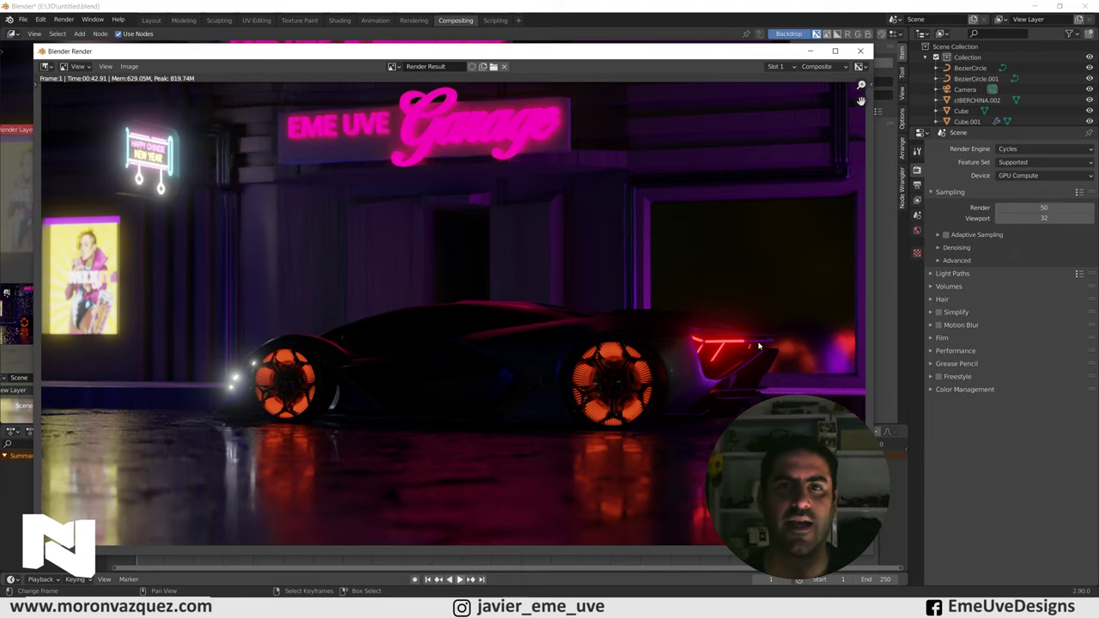
left_click(614, 6)
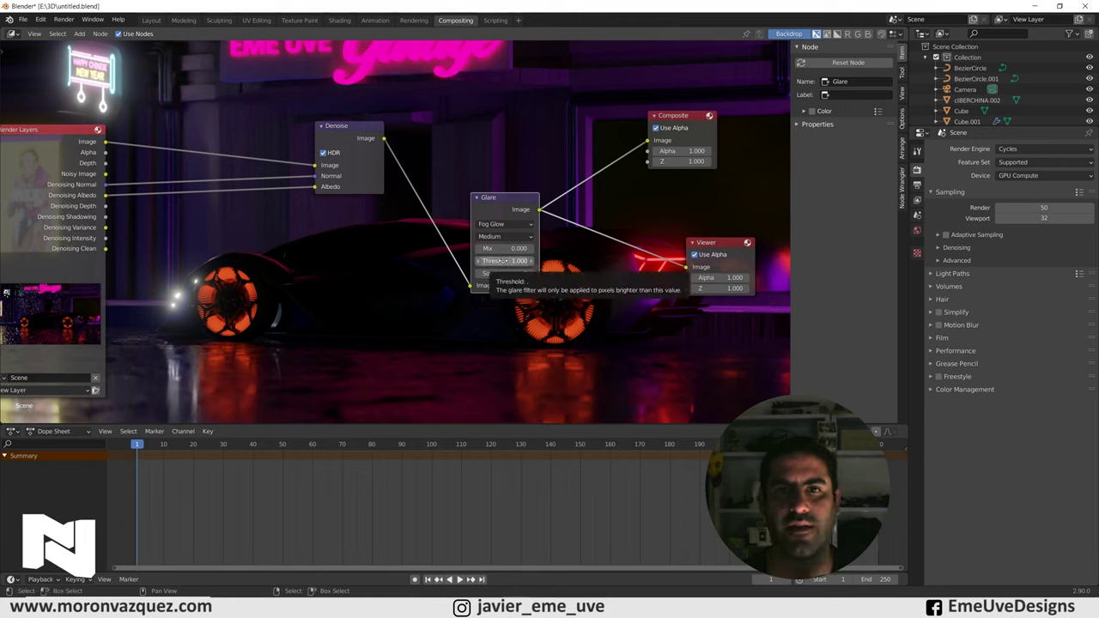
Lower the Fog Glow Threshold to 0.001 and deselect the Glare node
left_click(502, 260)
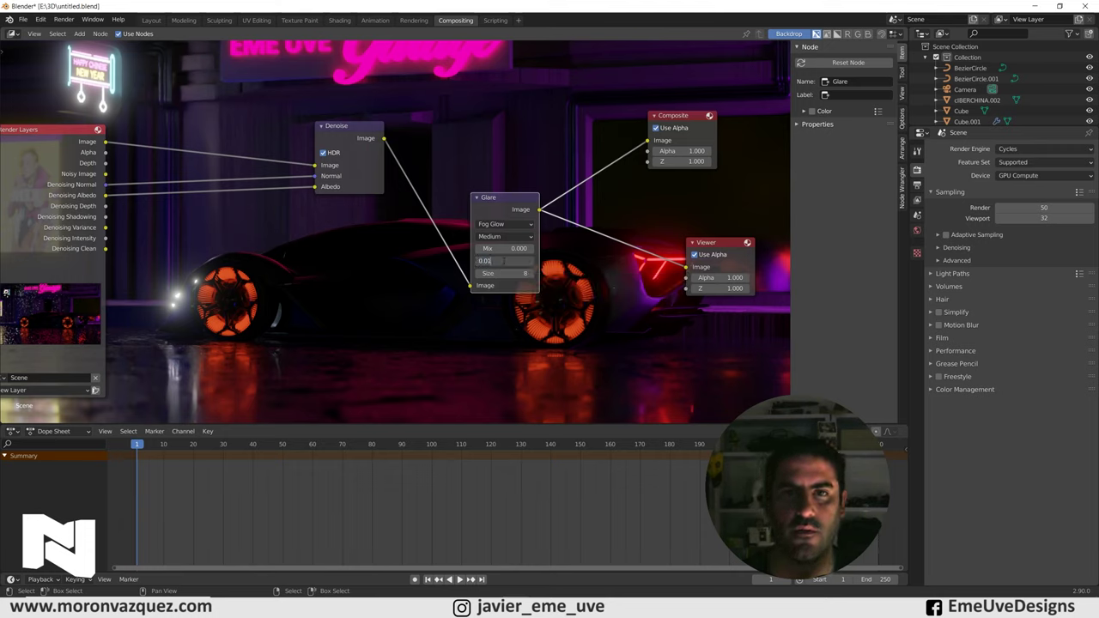
key("Return")
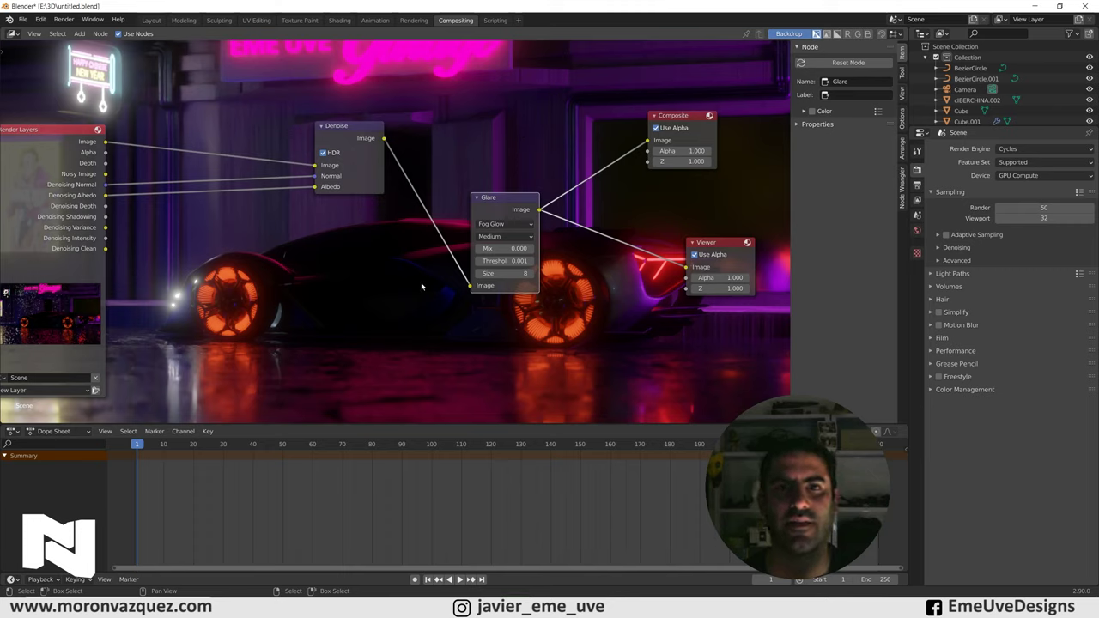
left_click(462, 101)
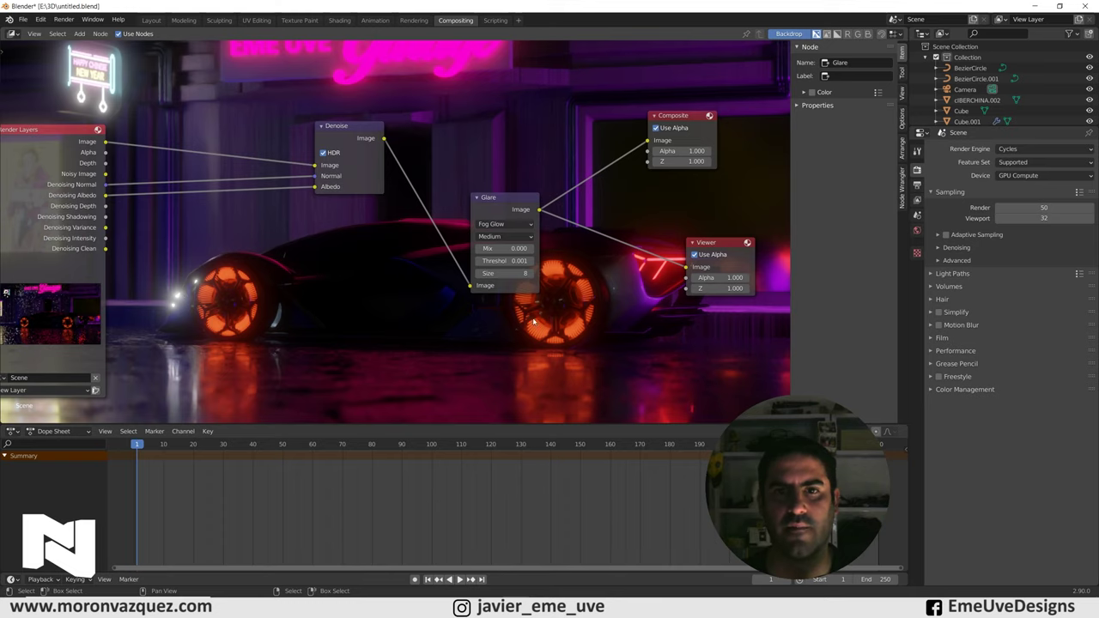
Review the render with F11, then detach the Glare output from the Composite node
key("F11")
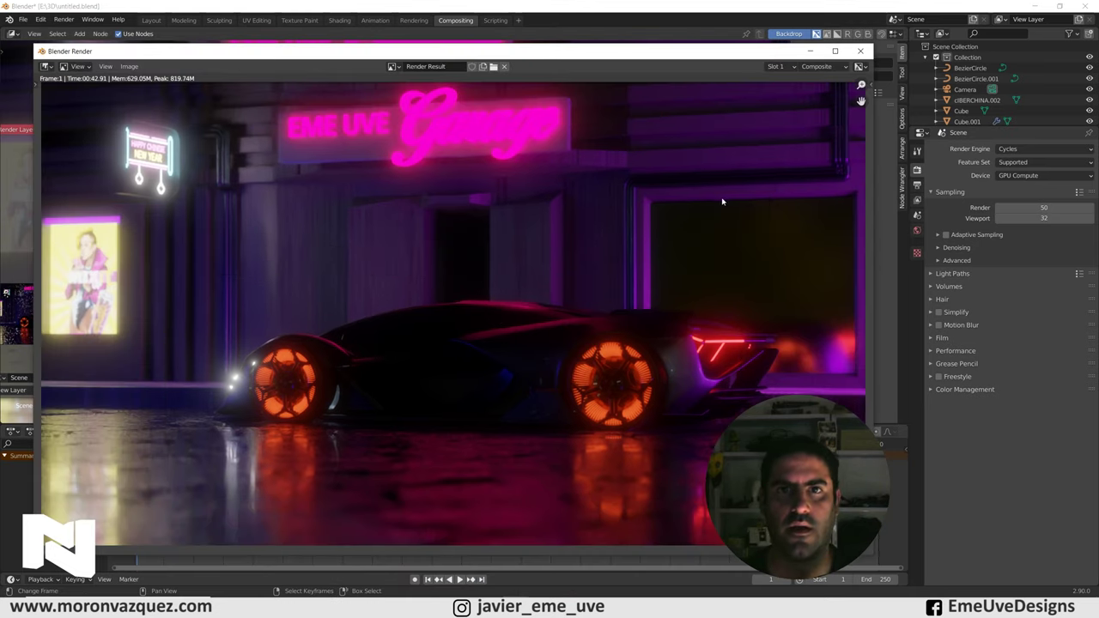
left_click_drag(481, 49, 495, 25)
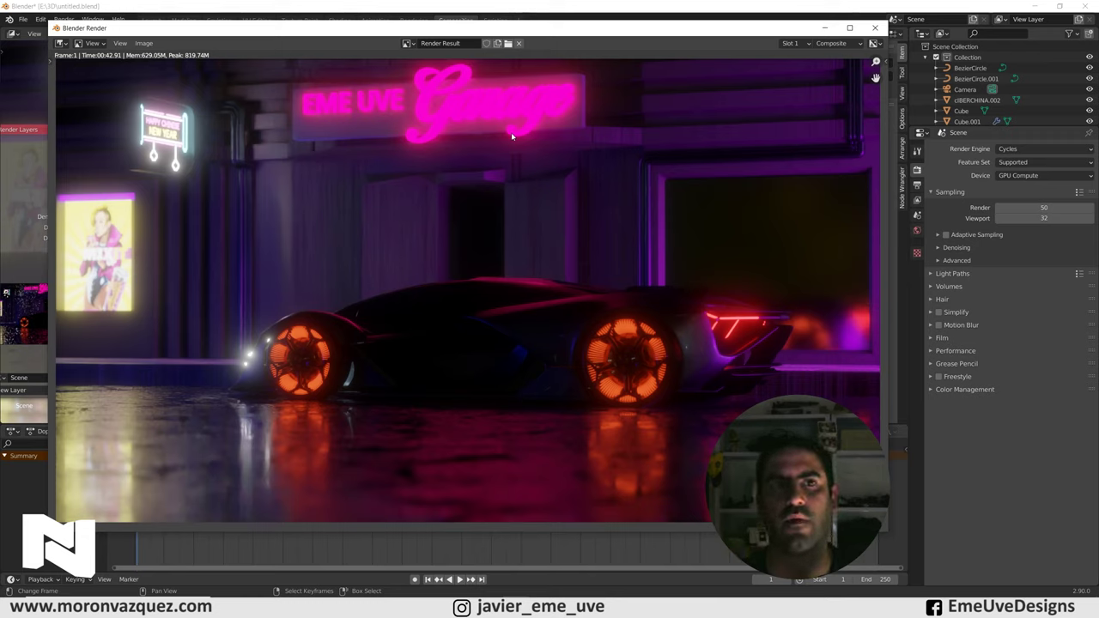
left_click(626, 6)
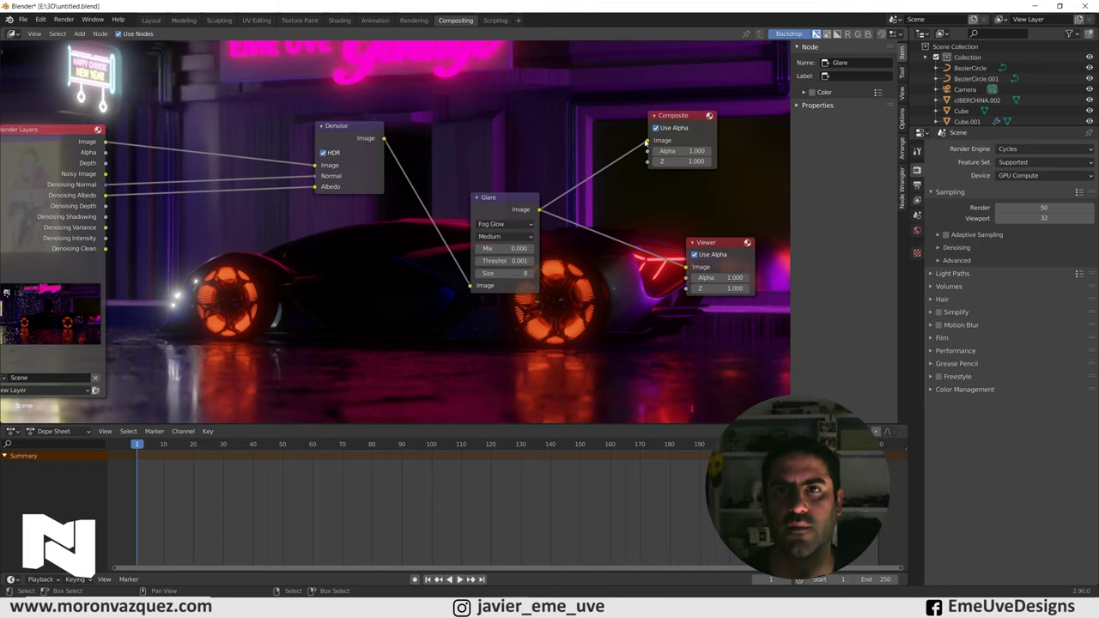
left_click_drag(645, 145, 610, 139)
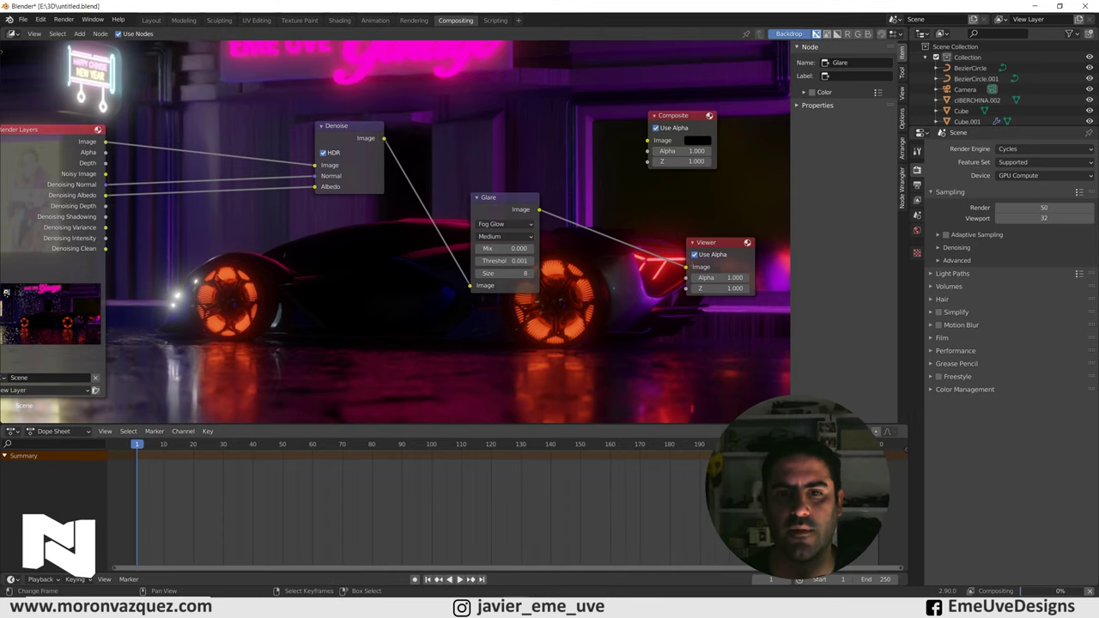
Close the render window and wire the Denoise output directly into Composite
left_click(579, 554)
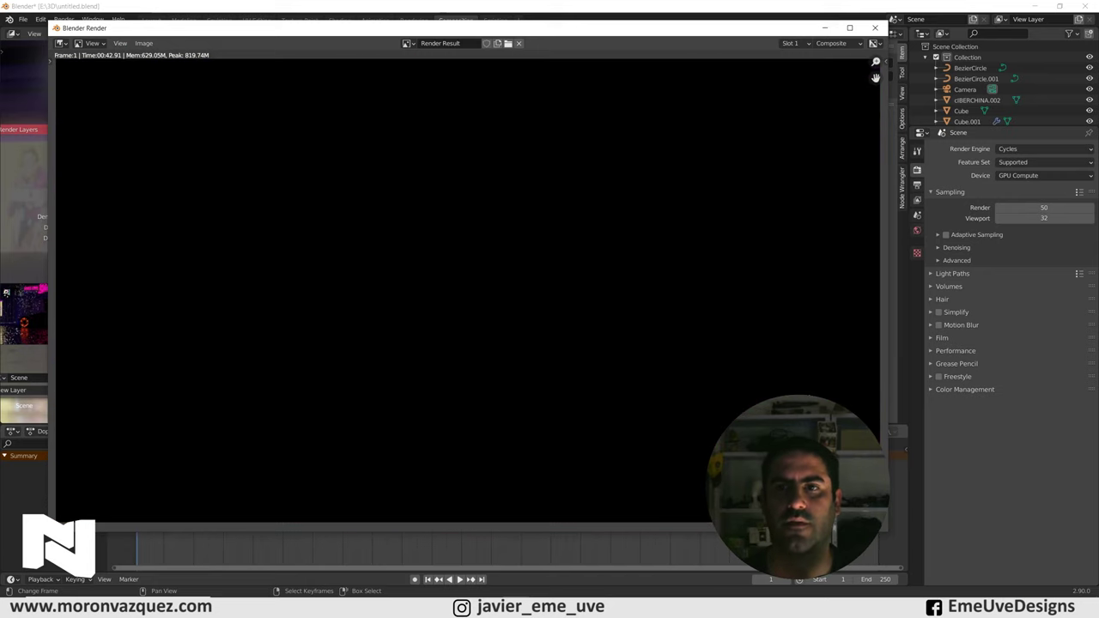
left_click(874, 27)
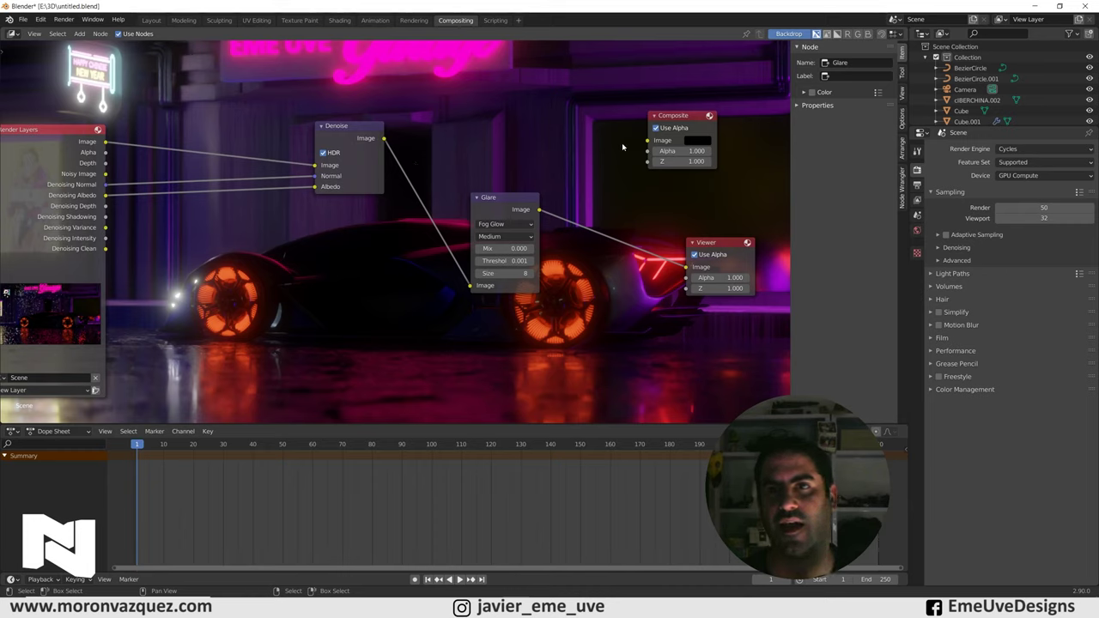
left_click_drag(384, 138, 648, 140)
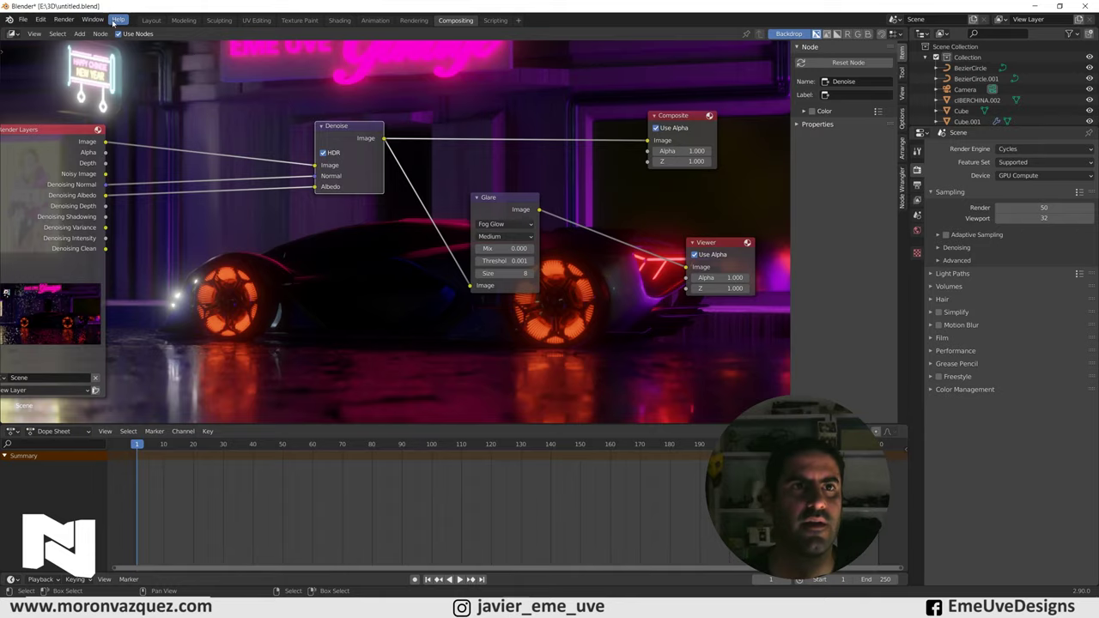
Start a fresh Render Image from the Layout workspace, then close the render window
left_click(152, 20)
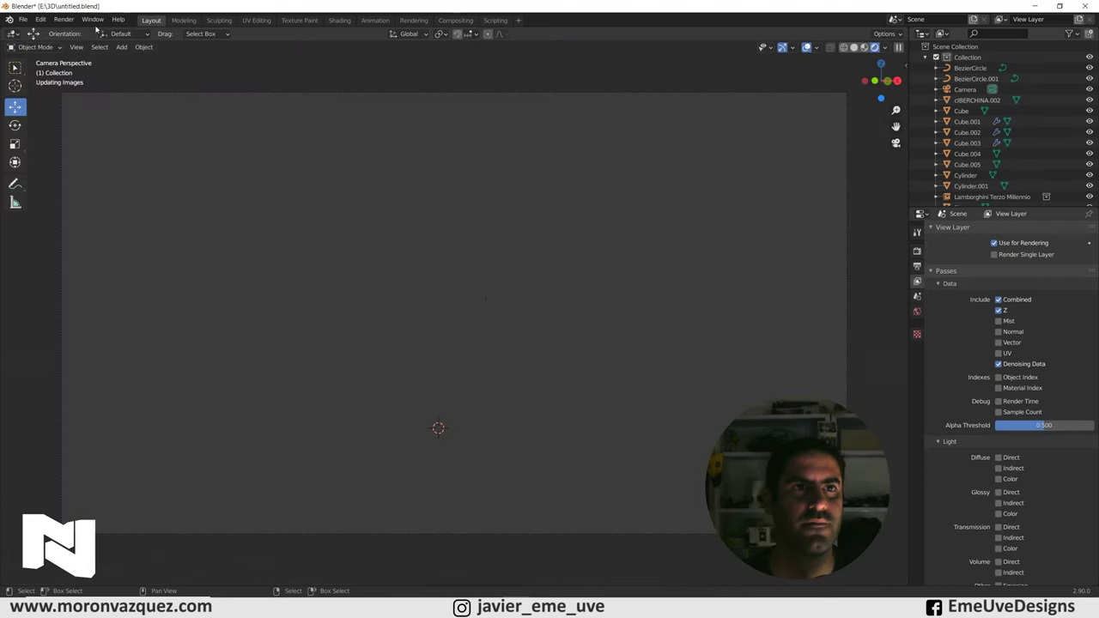
left_click(63, 19)
left_click(60, 33)
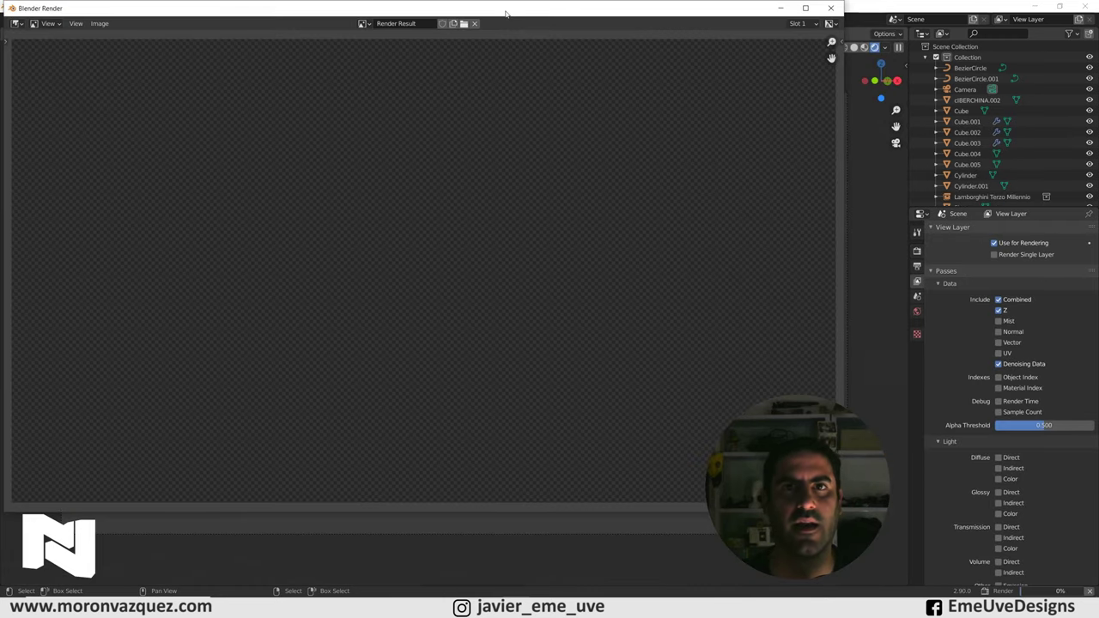
left_click_drag(507, 13, 541, 75)
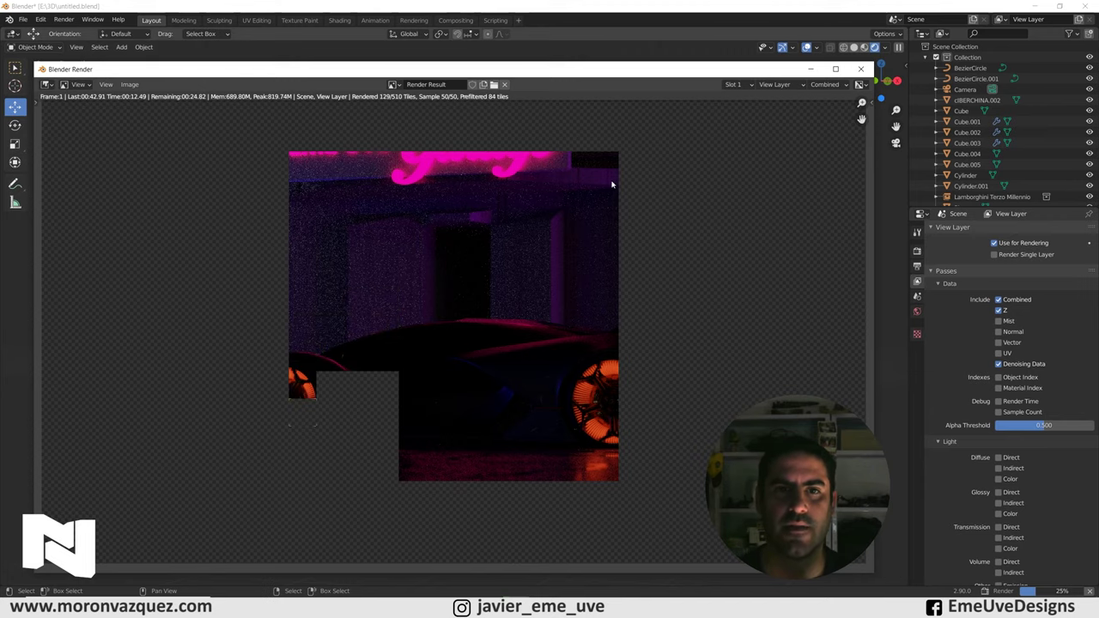
key("Escape")
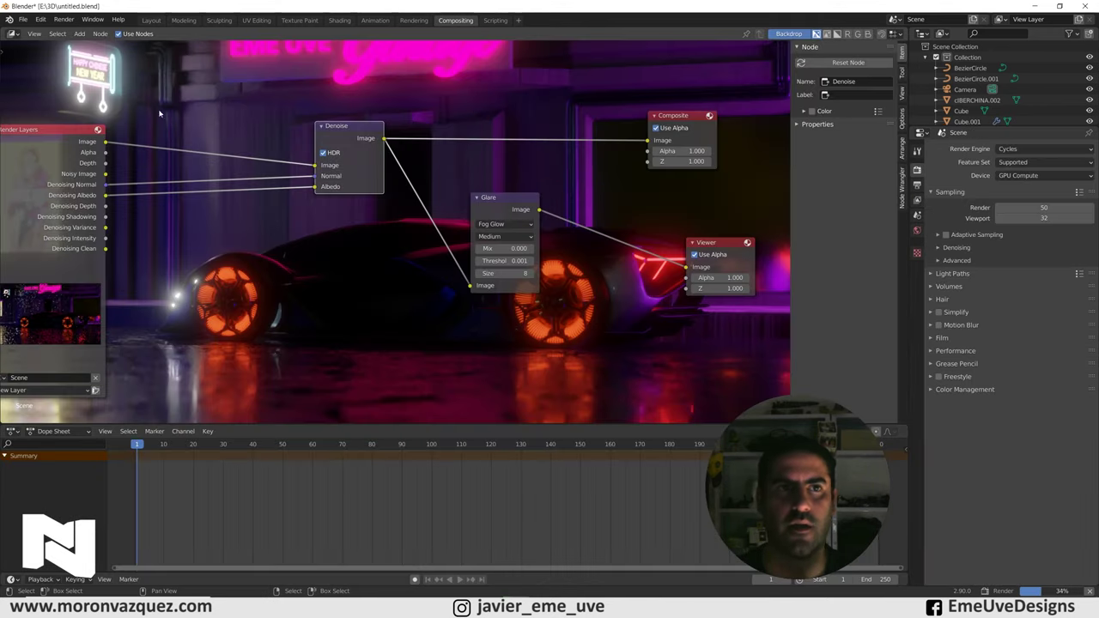
Enable the Denoising Data pass, link Denoising Albedo to Denoise's Albedo, and tidy the nodes
mouse_move(64, 129)
left_mouse_down()
mouse_move(136, 91)
mouse_move(131, 99)
left_mouse_up()
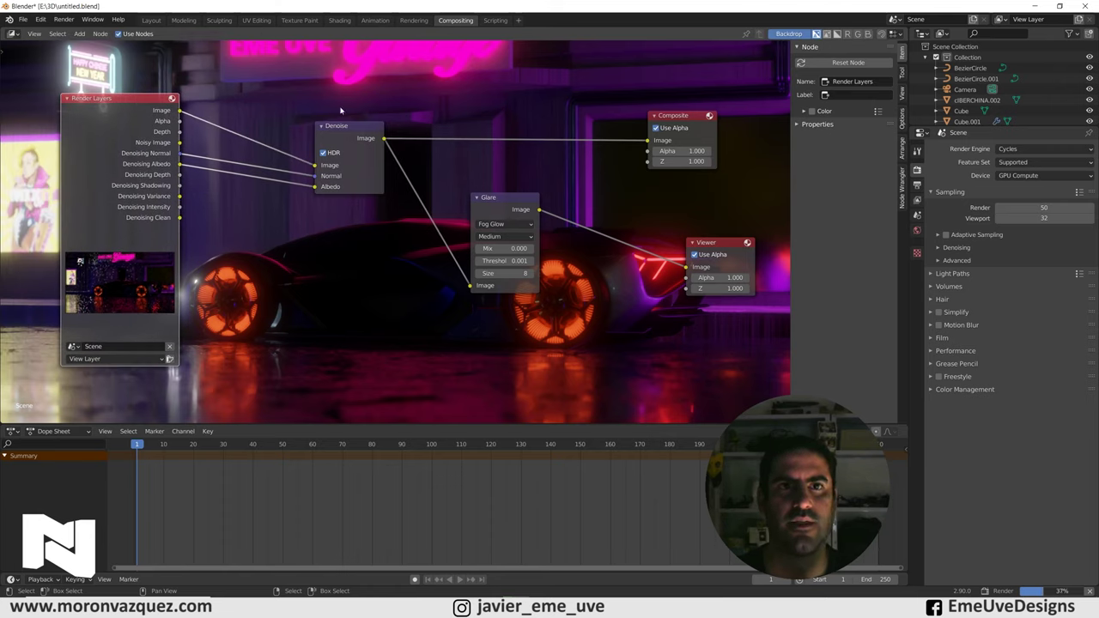
left_click(917, 185)
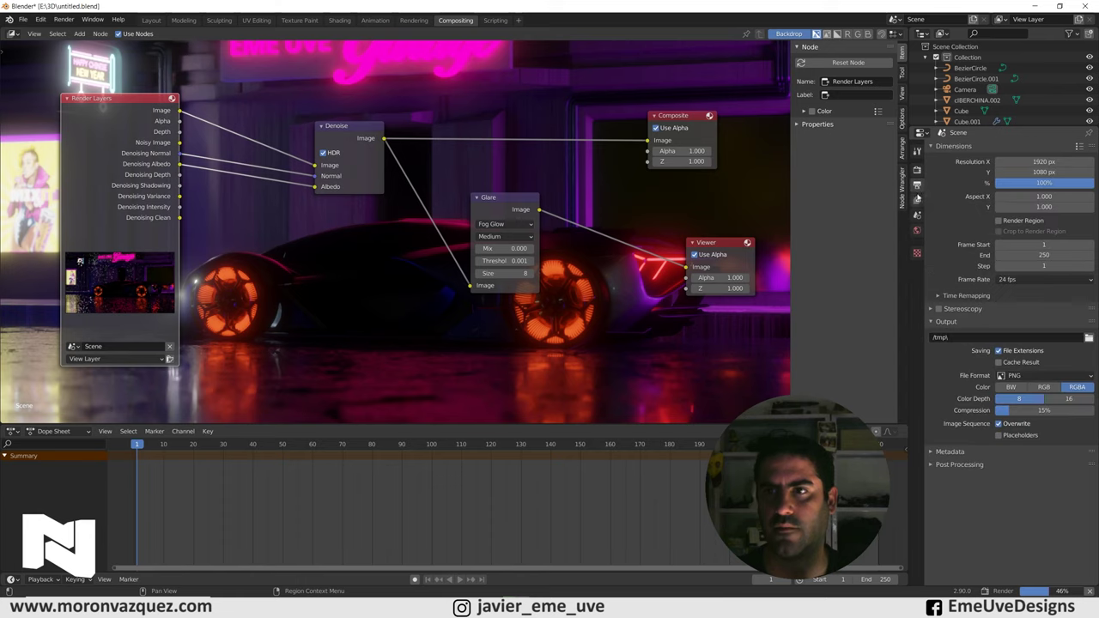
left_click(917, 200)
left_click(998, 283)
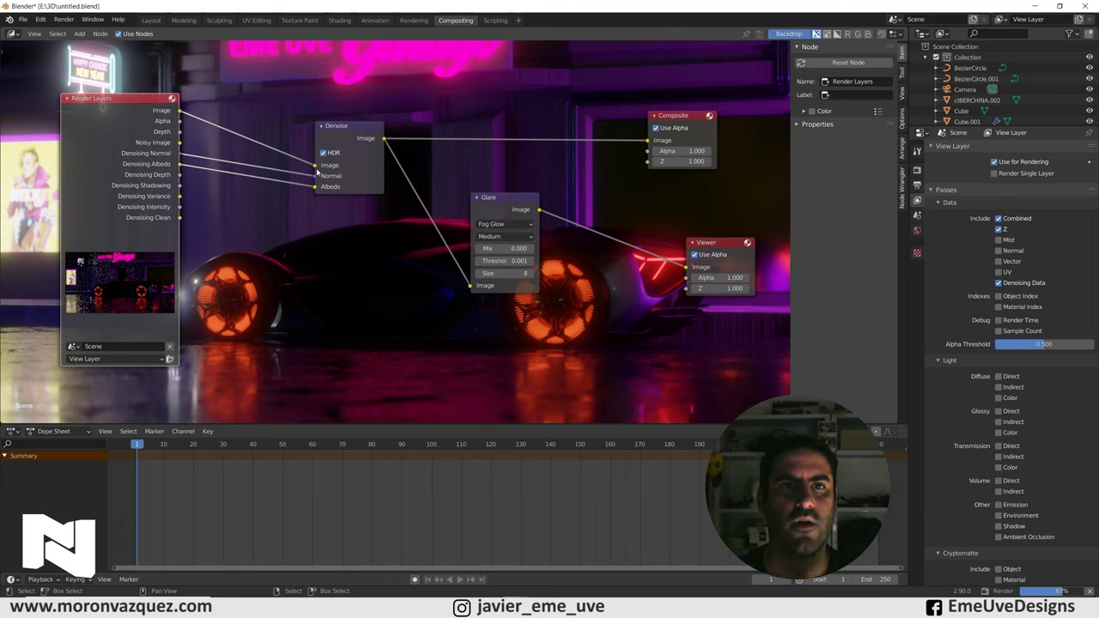
left_click_drag(182, 166, 313, 186)
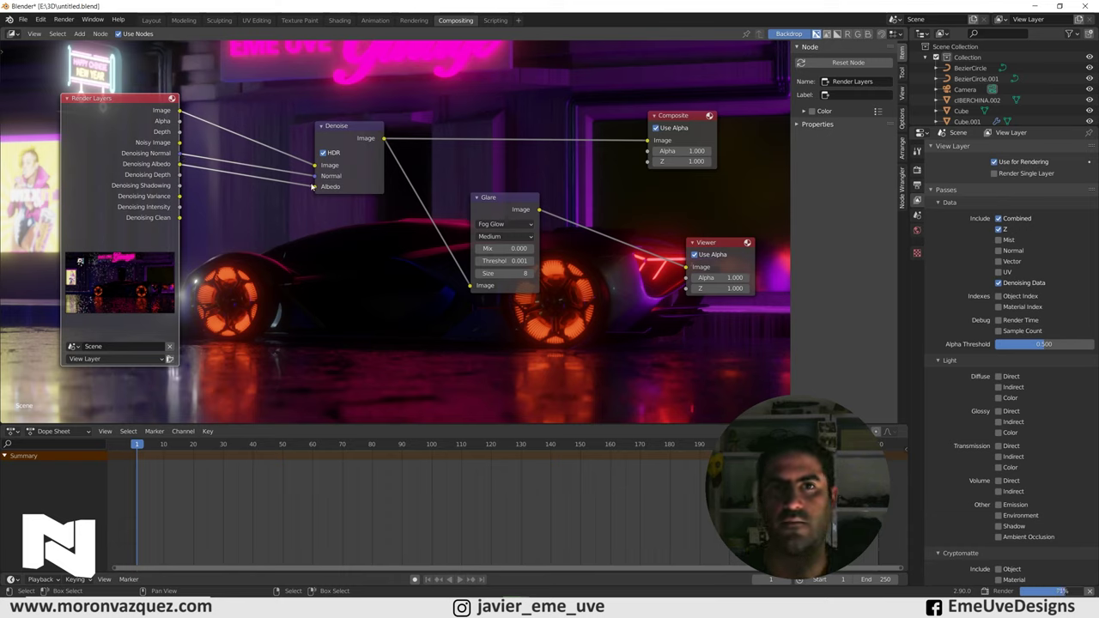
left_click_drag(348, 125, 330, 121)
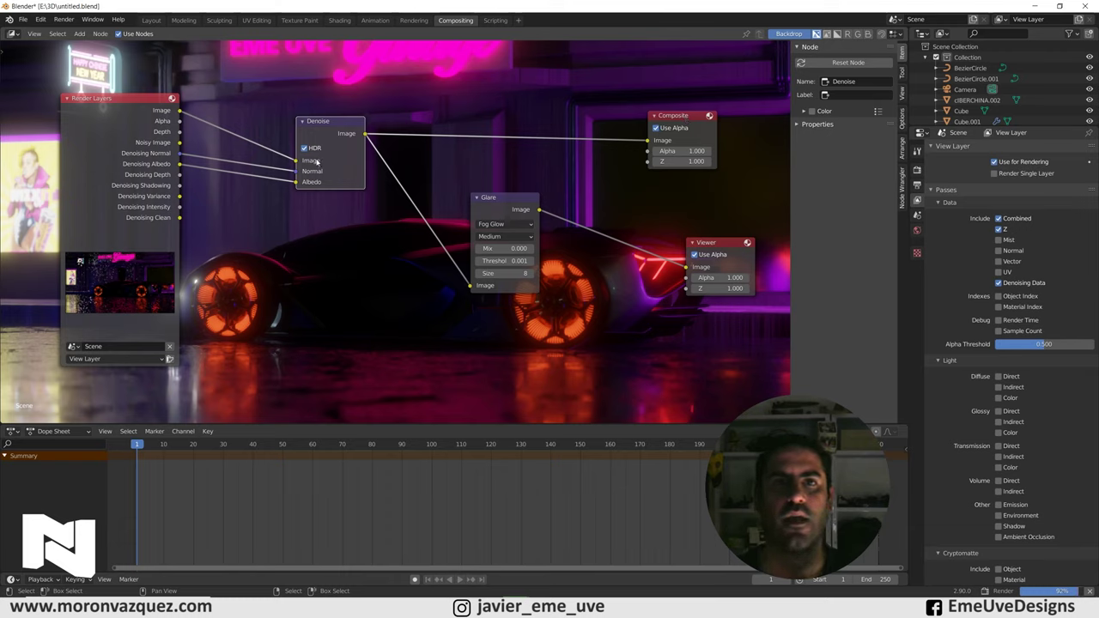
left_click_drag(714, 246, 702, 247)
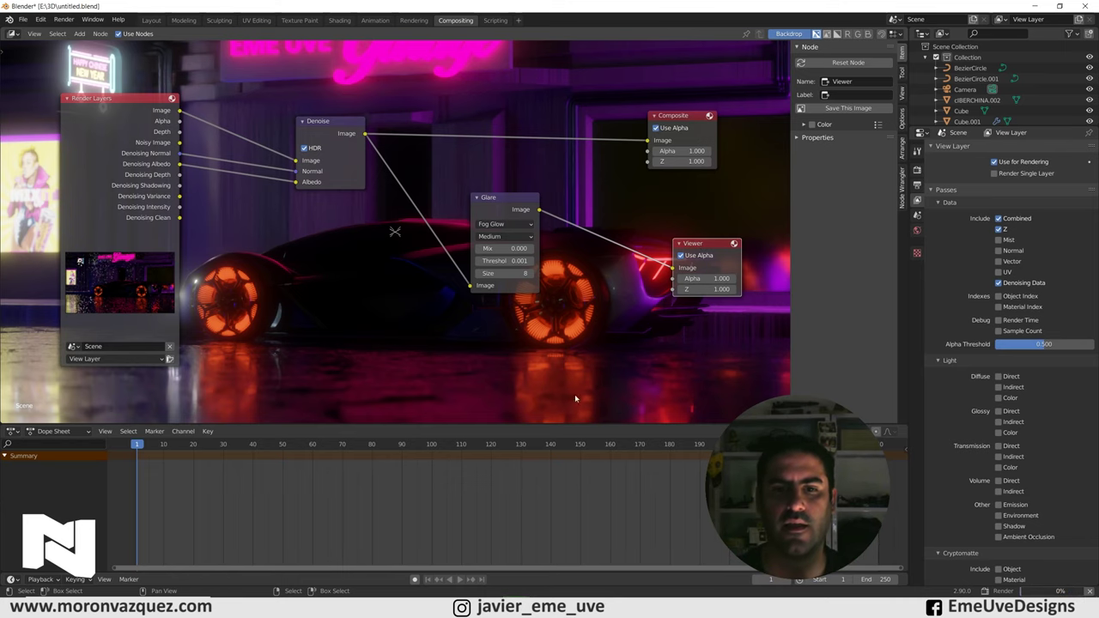
Check the finished 00:50.89 render, then reconnect Glare's output to the Composite input
left_click(559, 532)
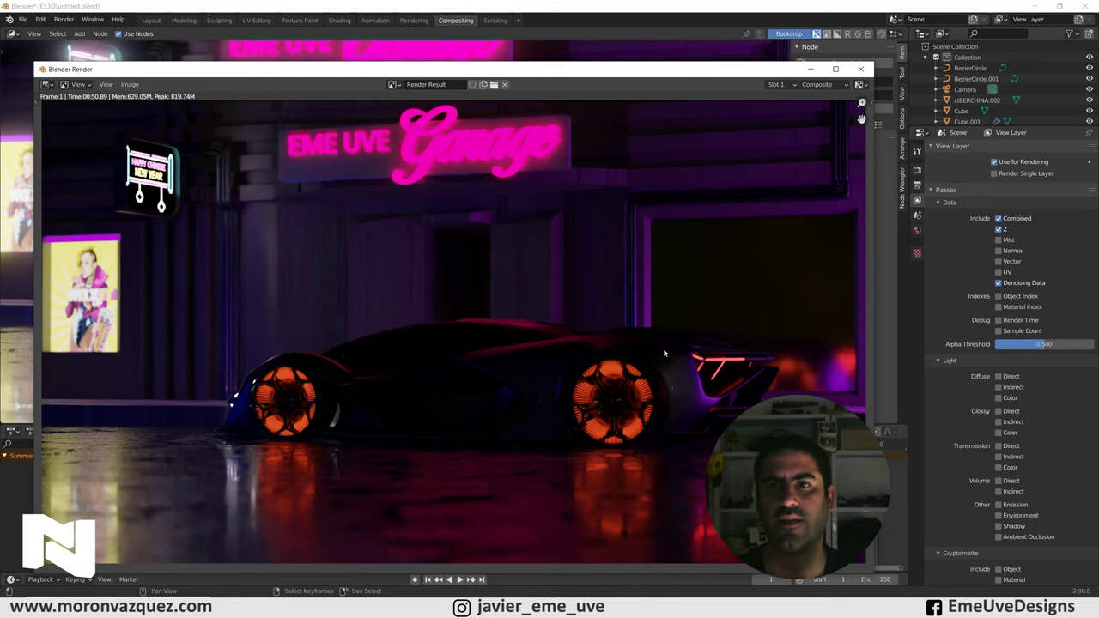
mouse_move(614, 68)
left_mouse_down()
mouse_move(395, 87)
mouse_move(259, 43)
left_mouse_up()
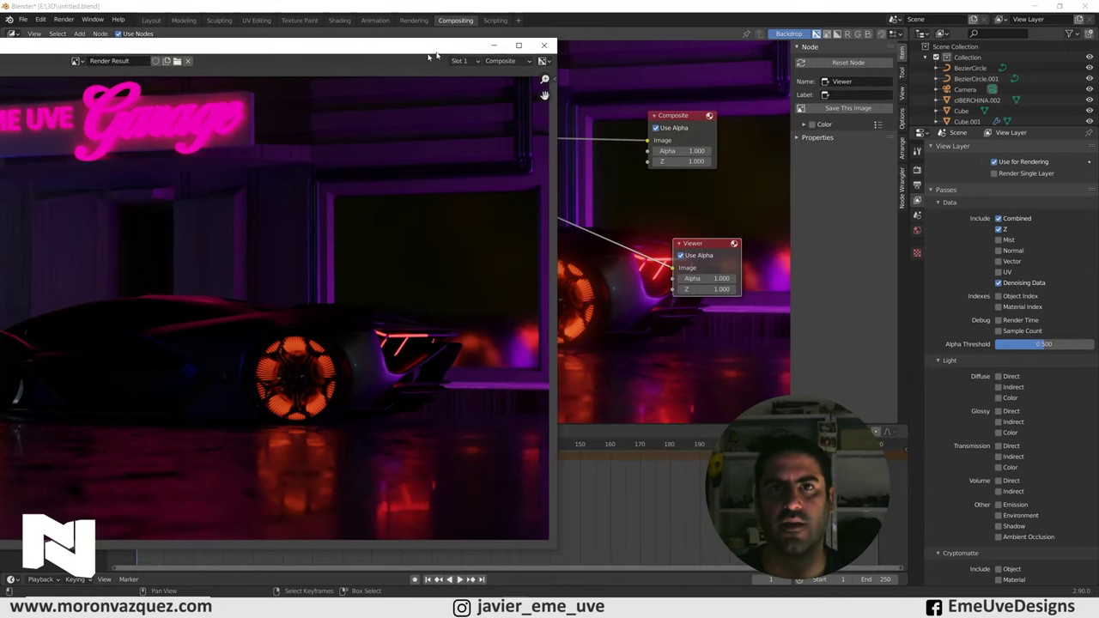
left_click_drag(460, 53, 599, 324)
left_click_drag(539, 209, 648, 143)
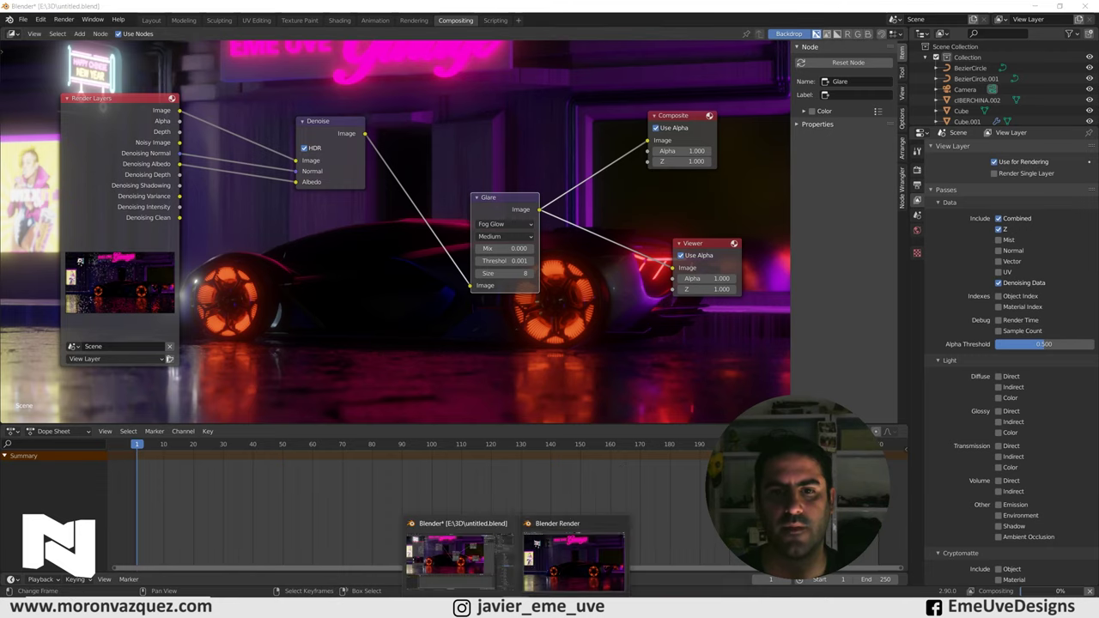
Enlarge and reposition the Render window to review the full Fog Glow neon car frame
left_click(542, 557)
left_click_drag(578, 323, 723, 81)
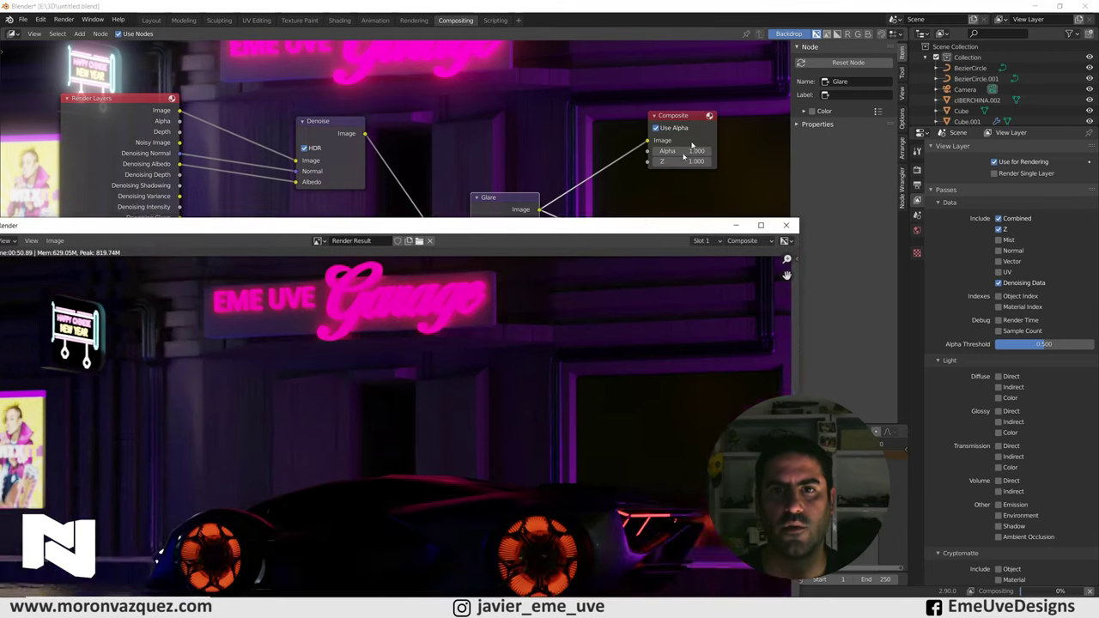
left_click_drag(608, 91, 610, 65)
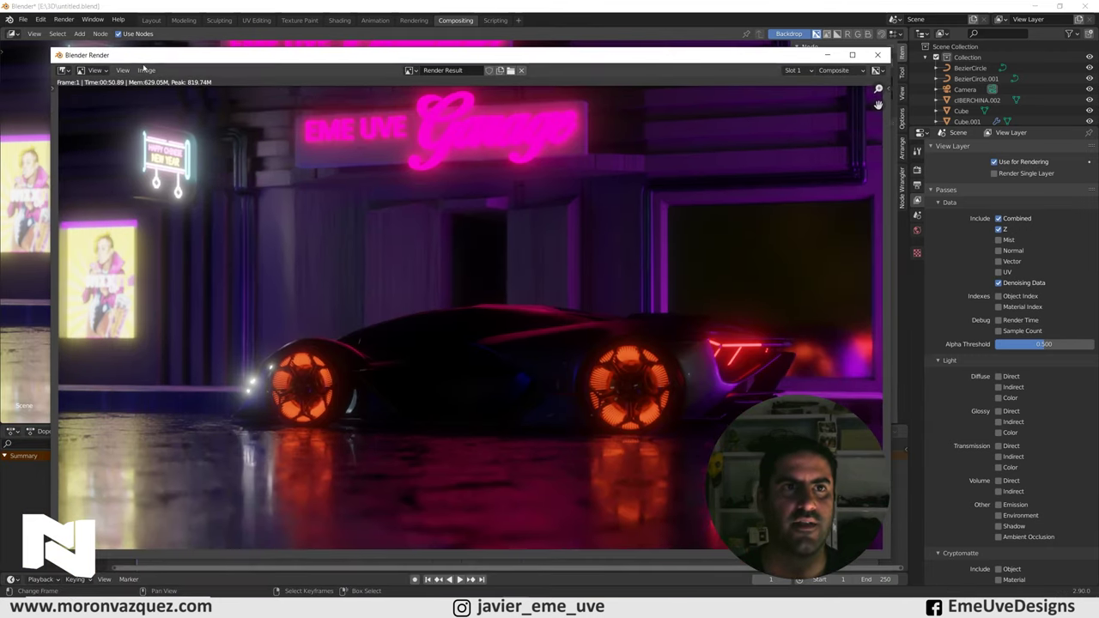
left_click(146, 71)
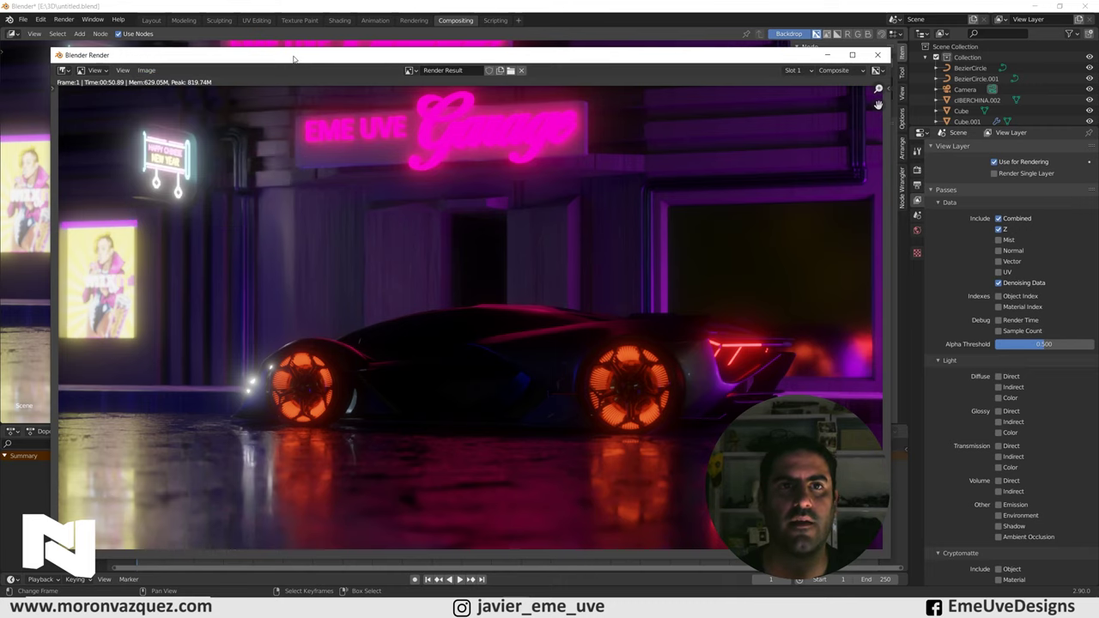
left_click_drag(293, 59, 301, 46)
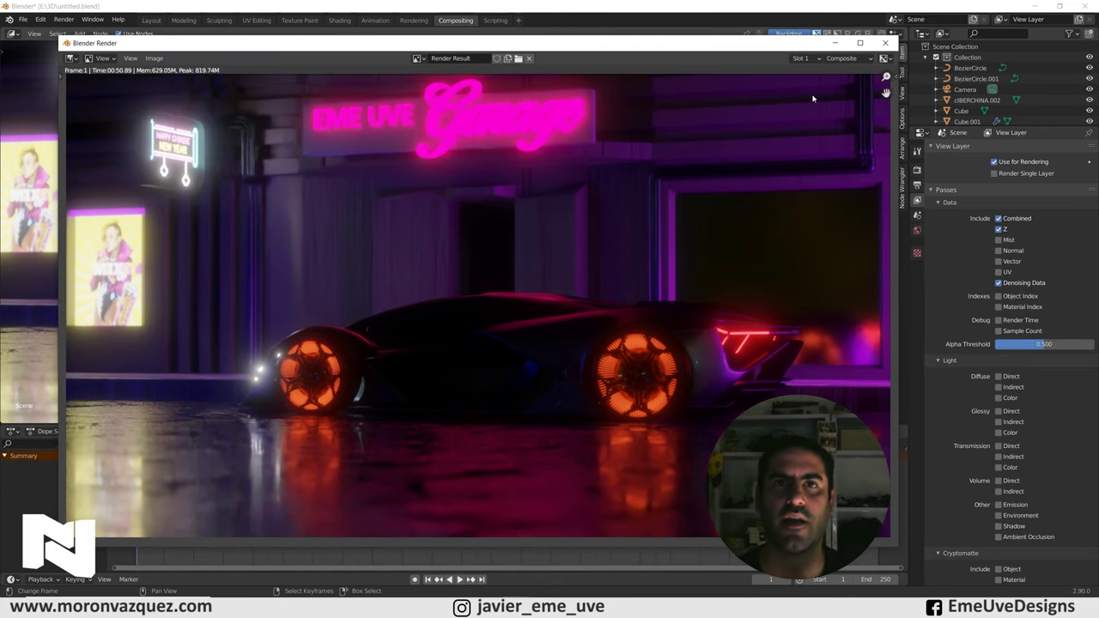